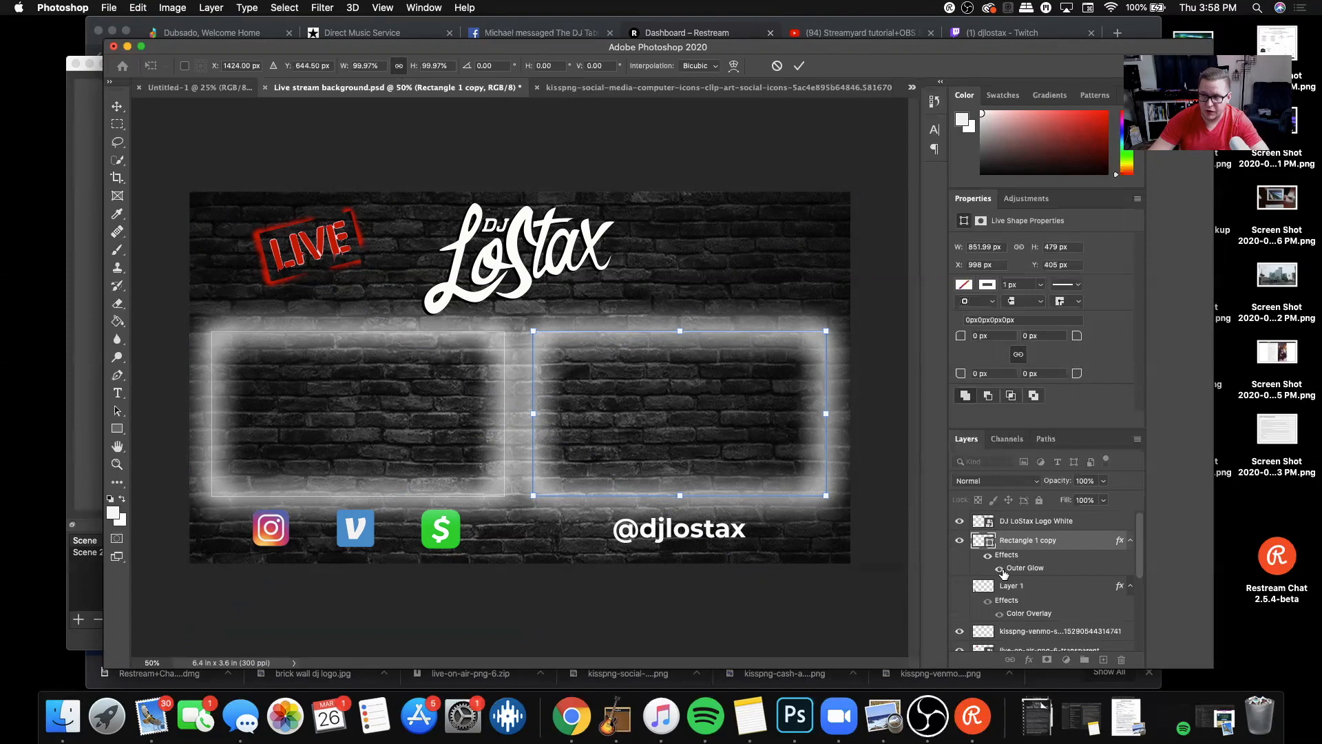
click(1000, 569)
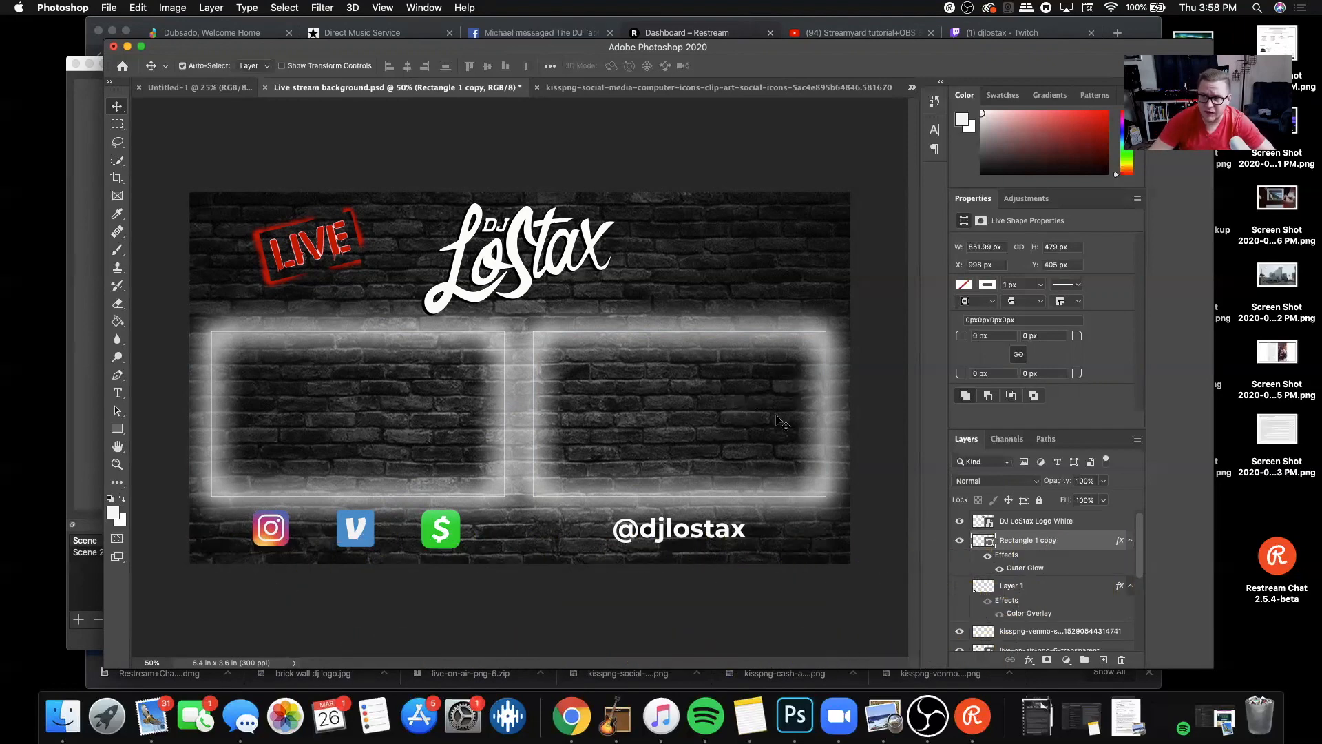
Step: Toggle the Rectangle 1 copy layer off and back on to check its glowing frame
click(966, 544)
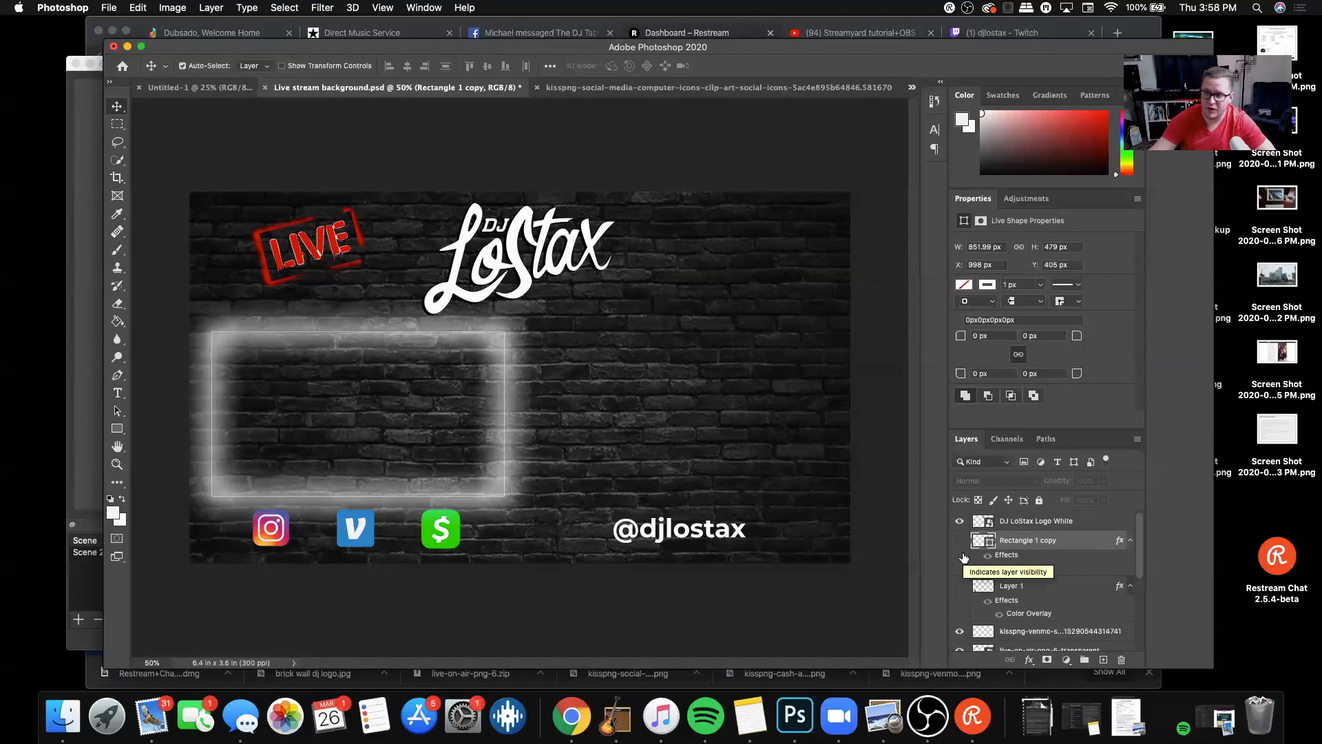
click(959, 540)
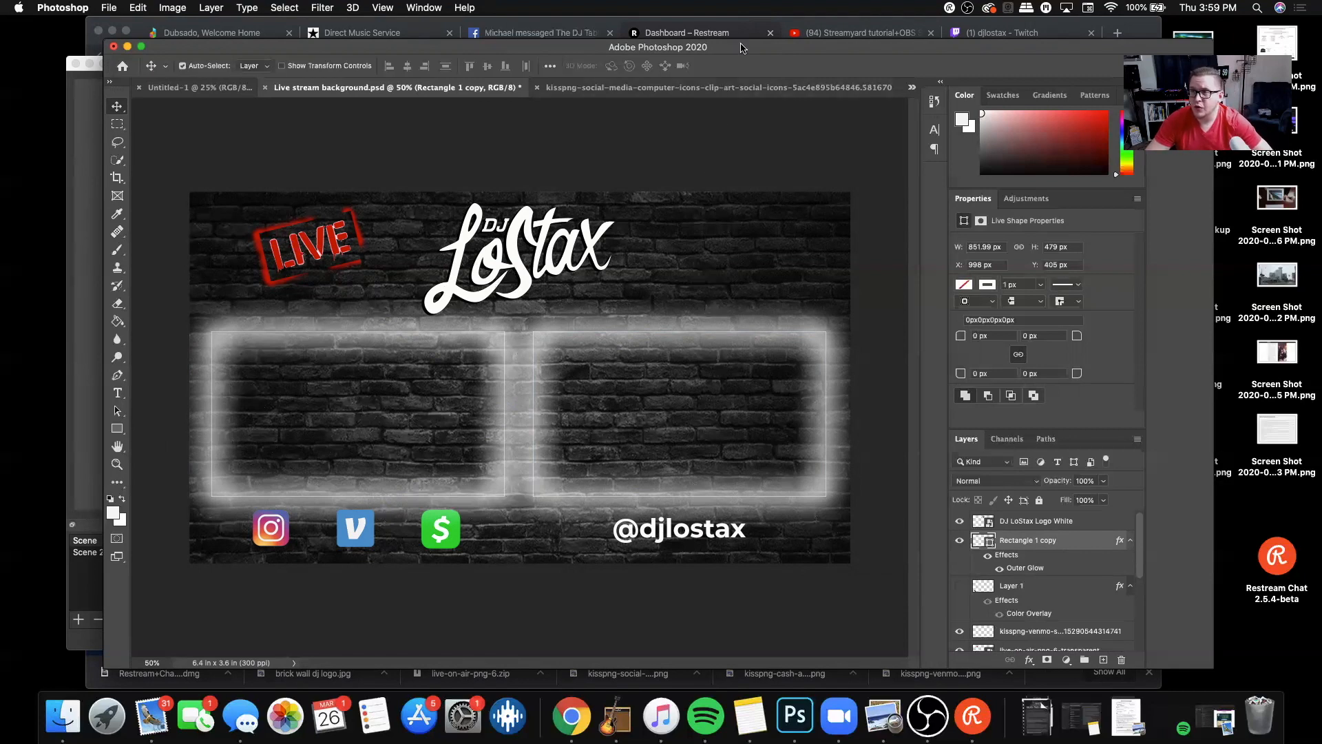
Step: Switch to OBS and review its General and Stream settings
click(923, 717)
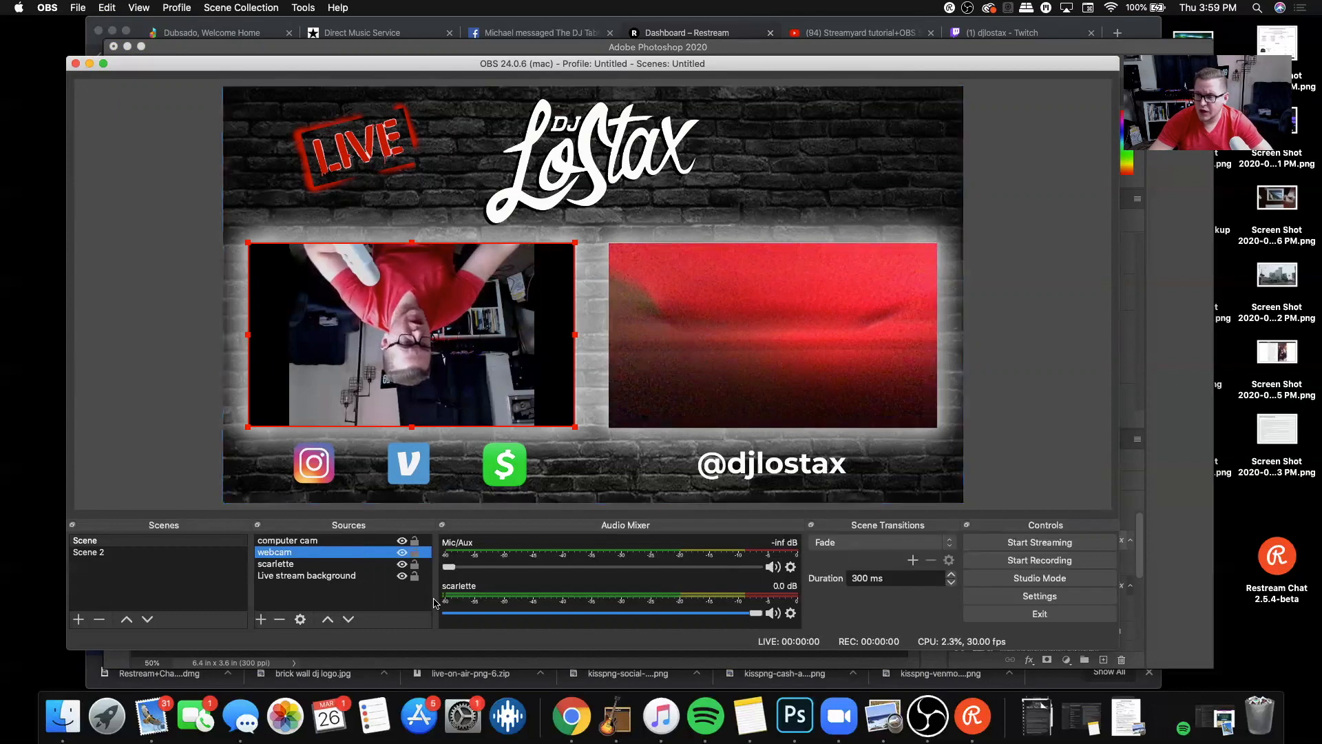
click(1026, 596)
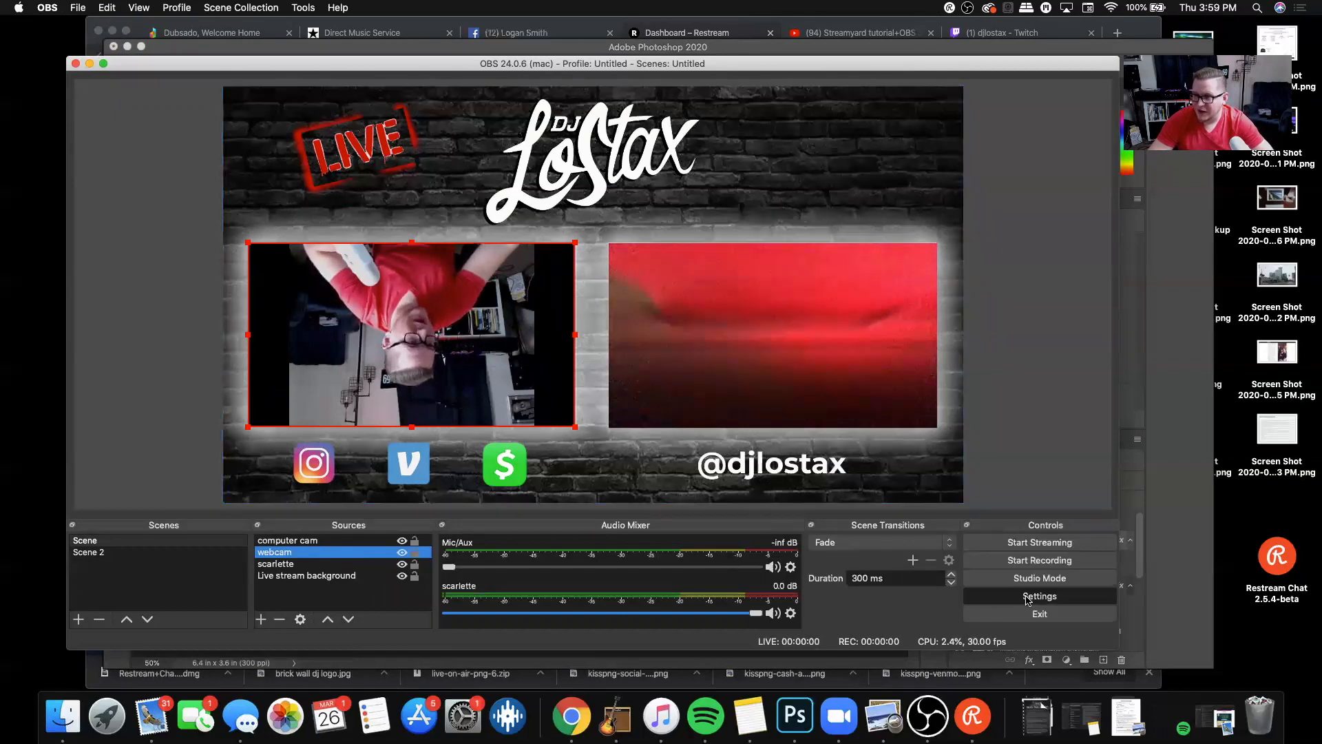
scroll(343, 306, down, 3)
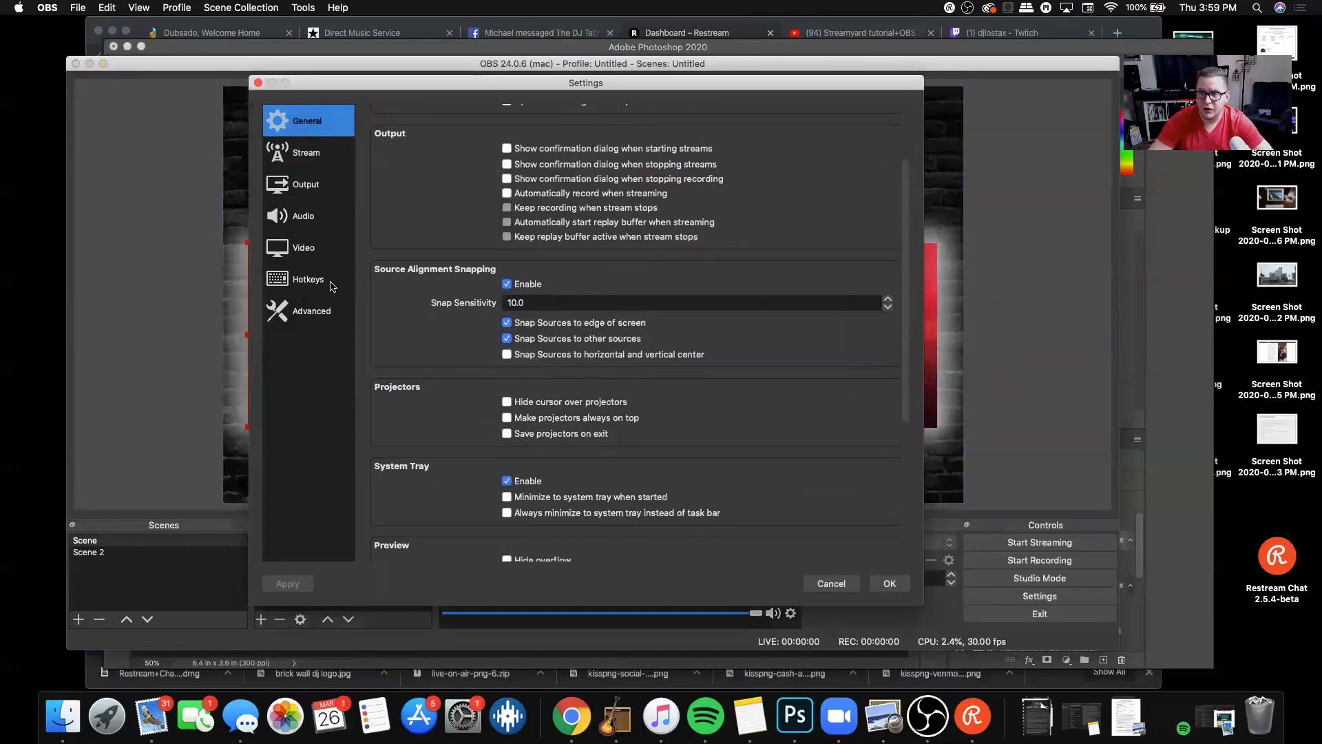
scroll(421, 289, up, 3)
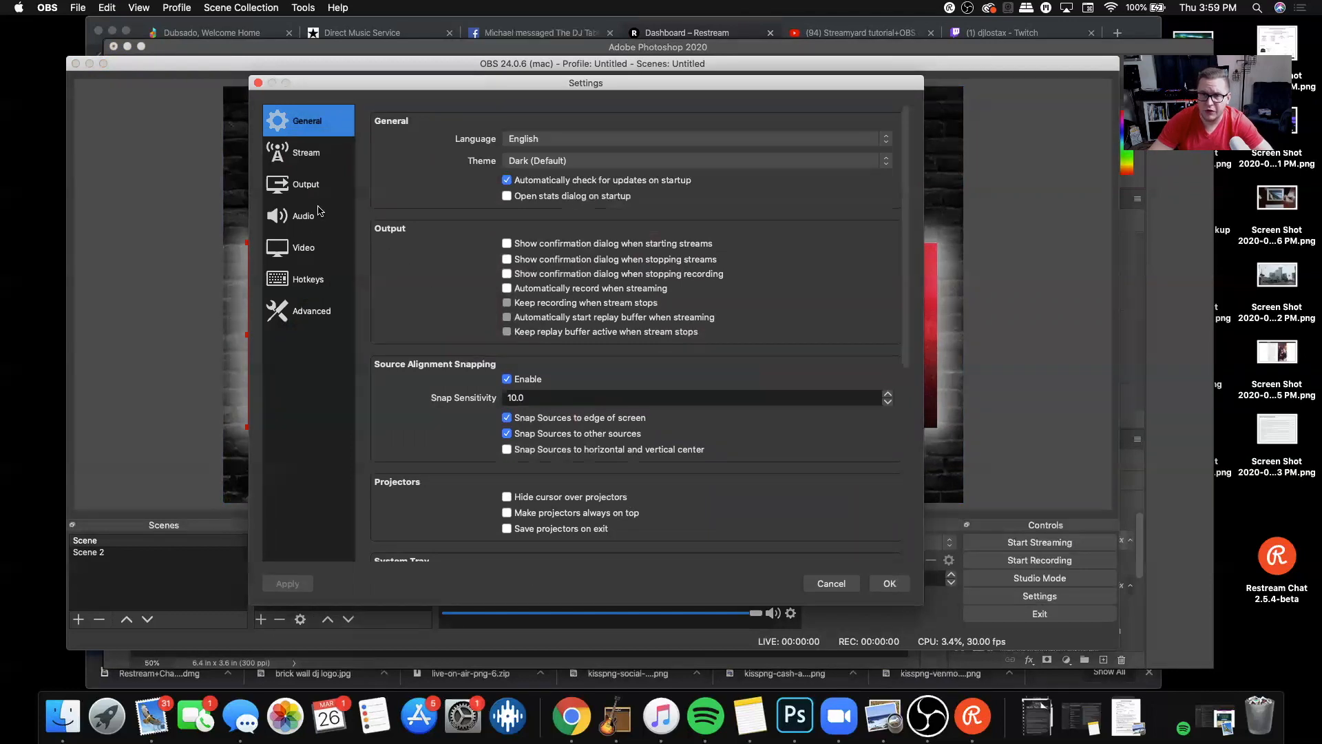
click(302, 160)
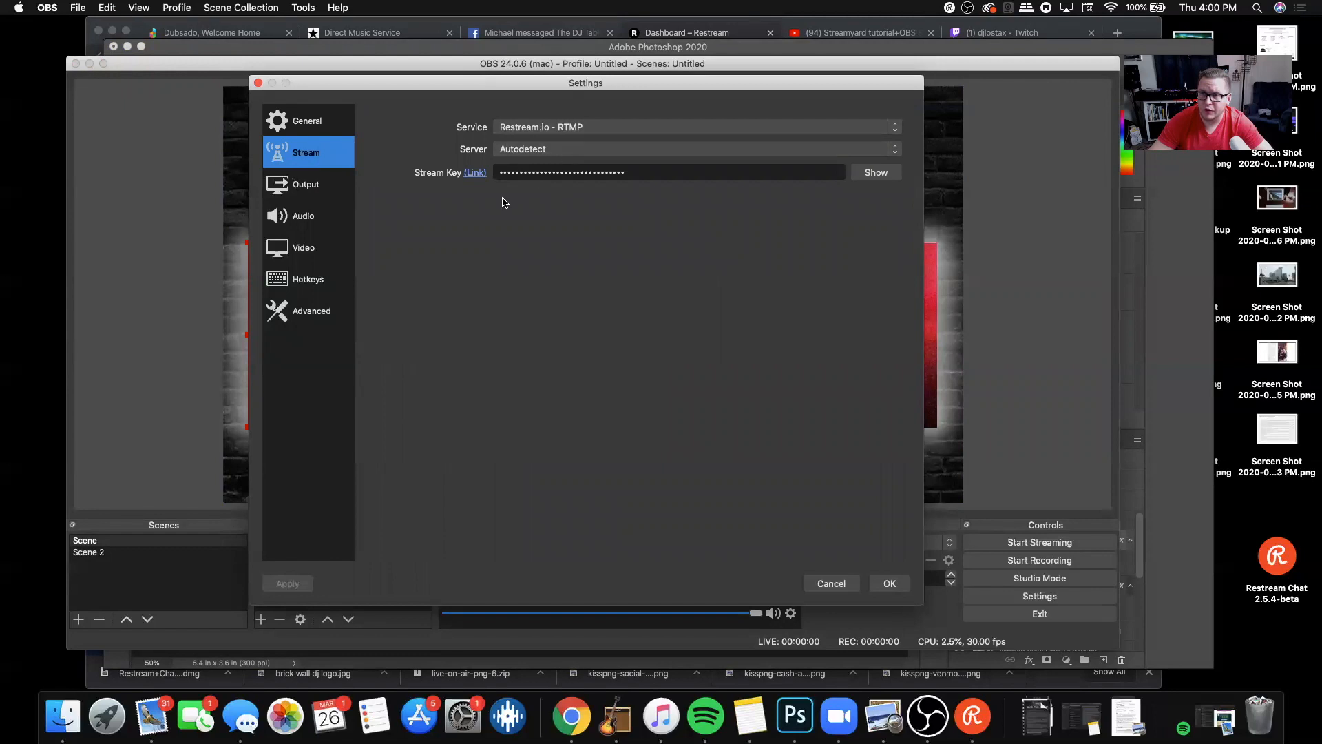
Step: Compare the Simple output mode with Advanced, return to Advanced, and examine its streaming encoder, rate control and bitrate settings
click(302, 191)
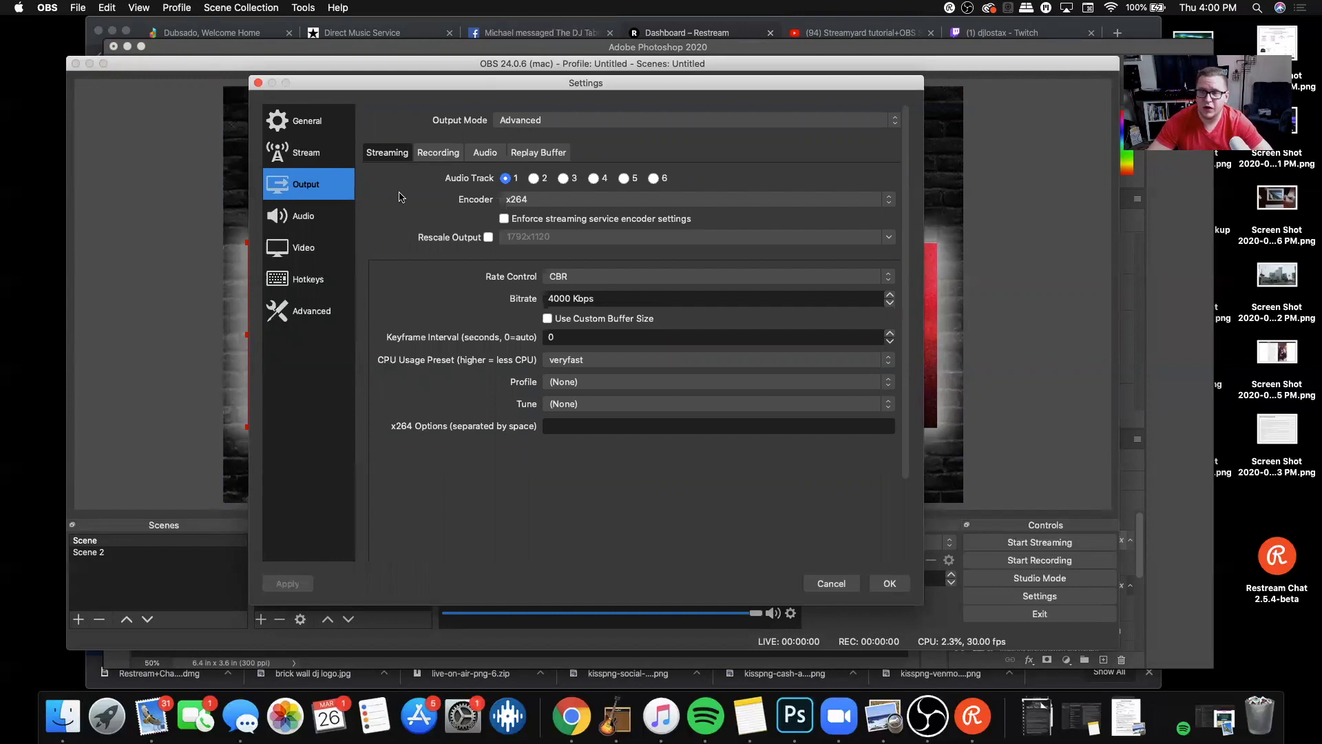
click(664, 121)
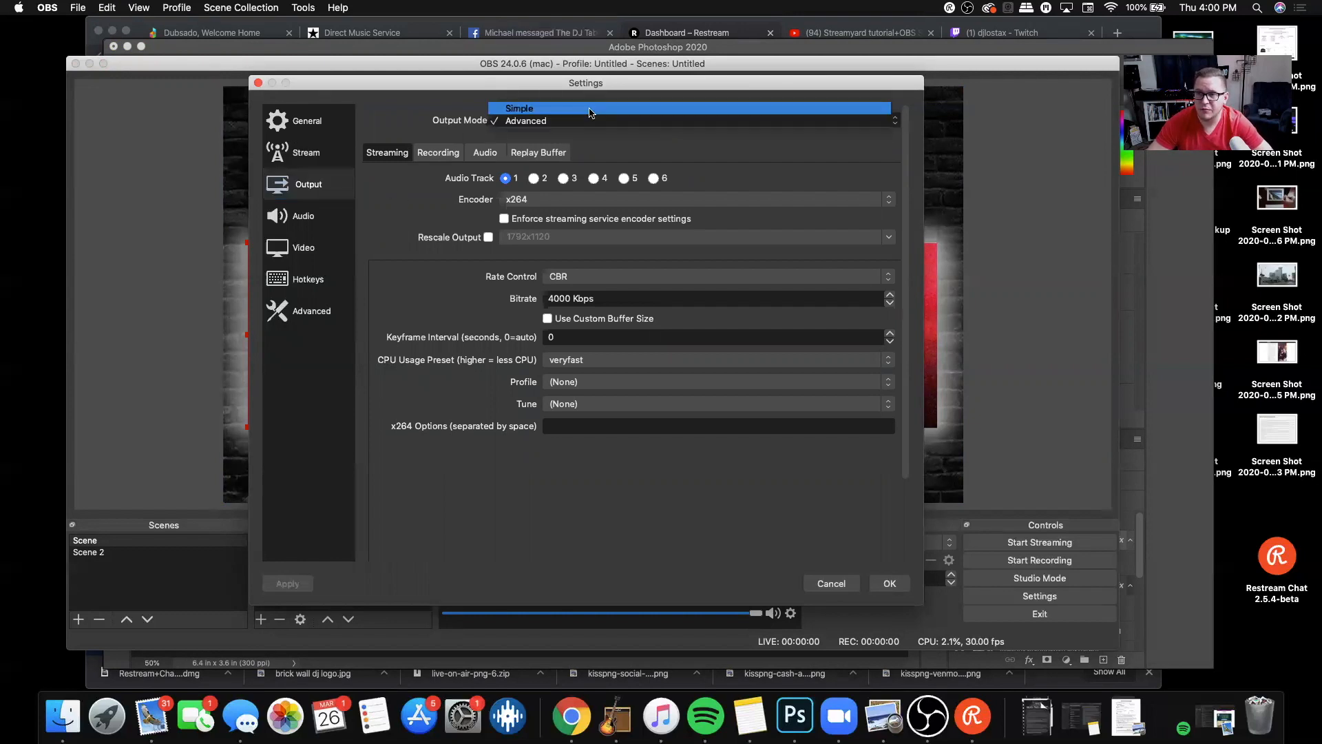
click(586, 109)
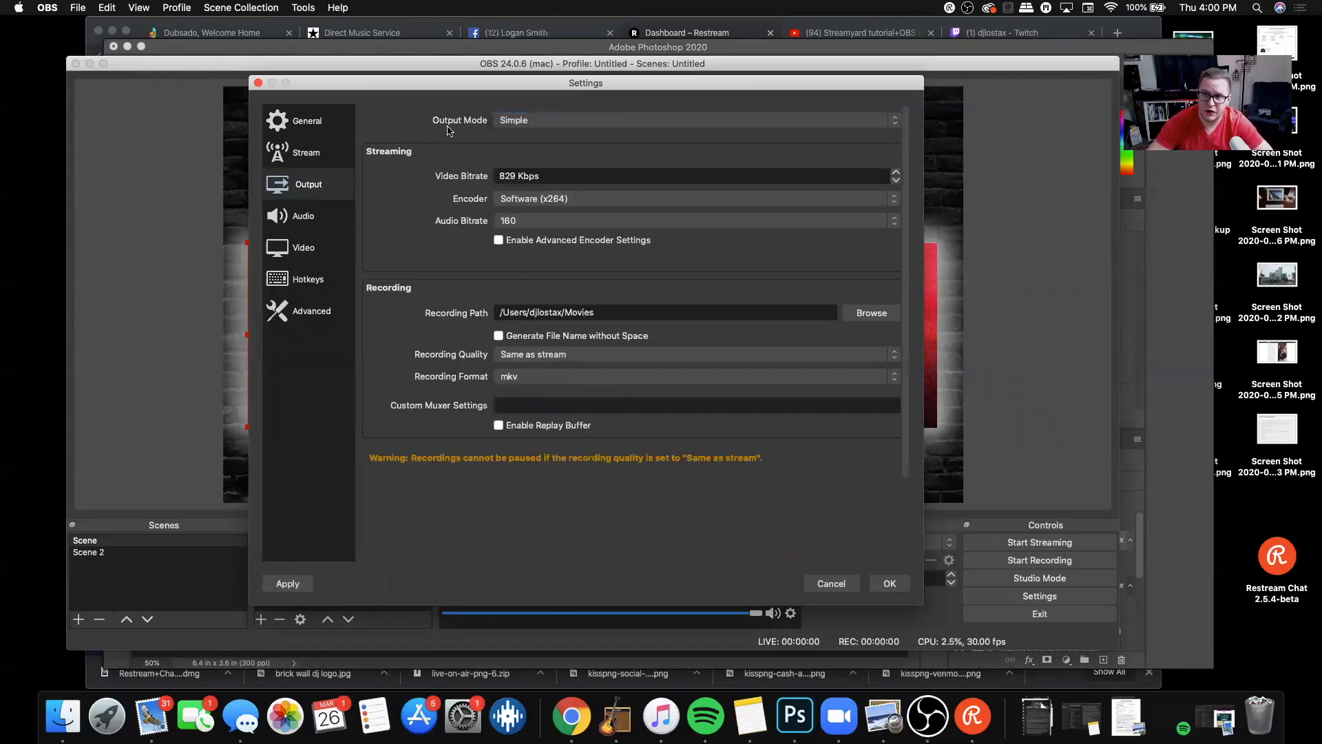
click(565, 123)
click(555, 132)
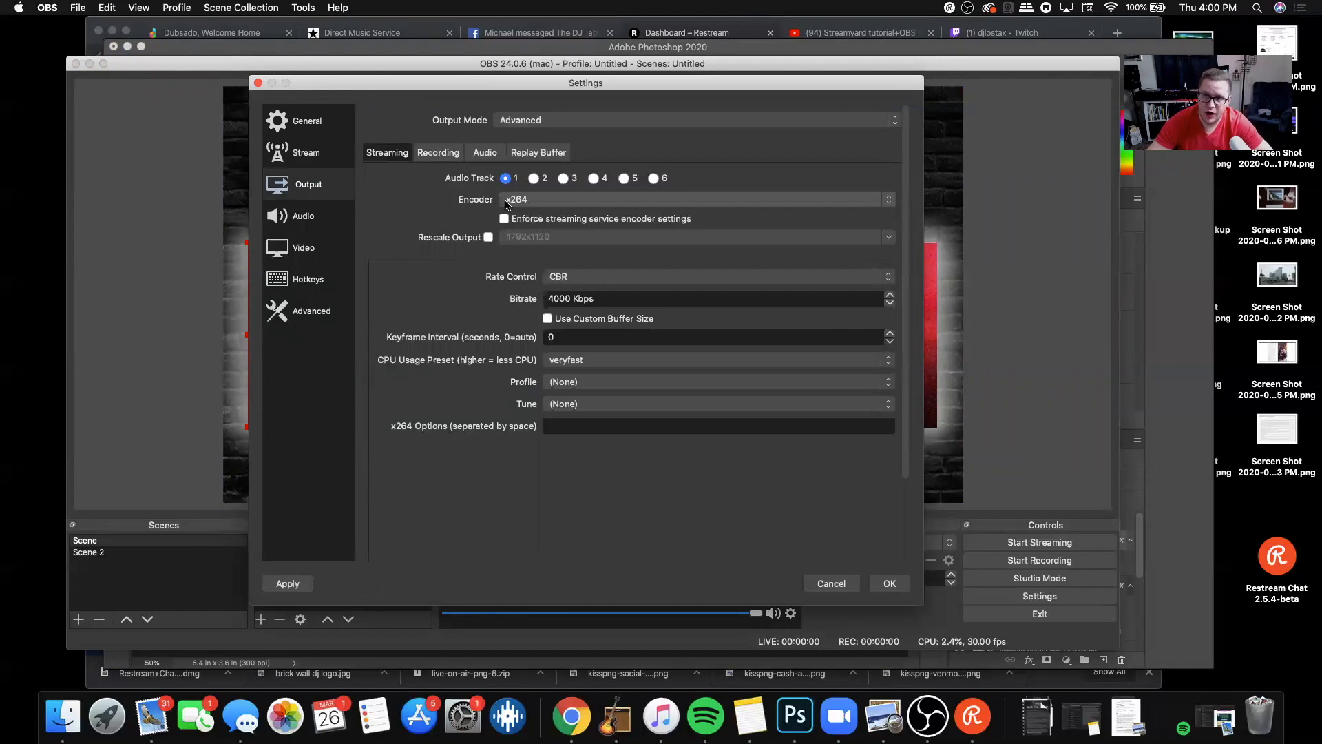
scroll(522, 200, down, 1)
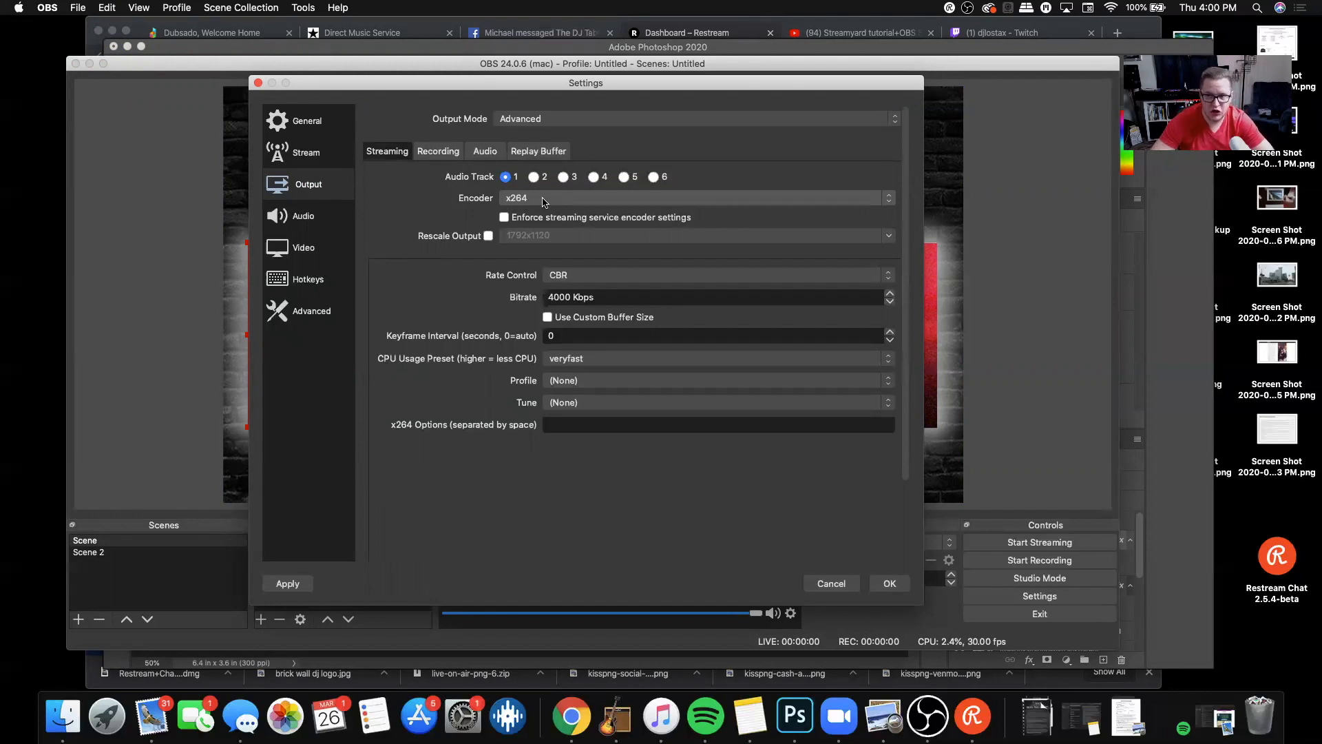
scroll(527, 221, up, 1)
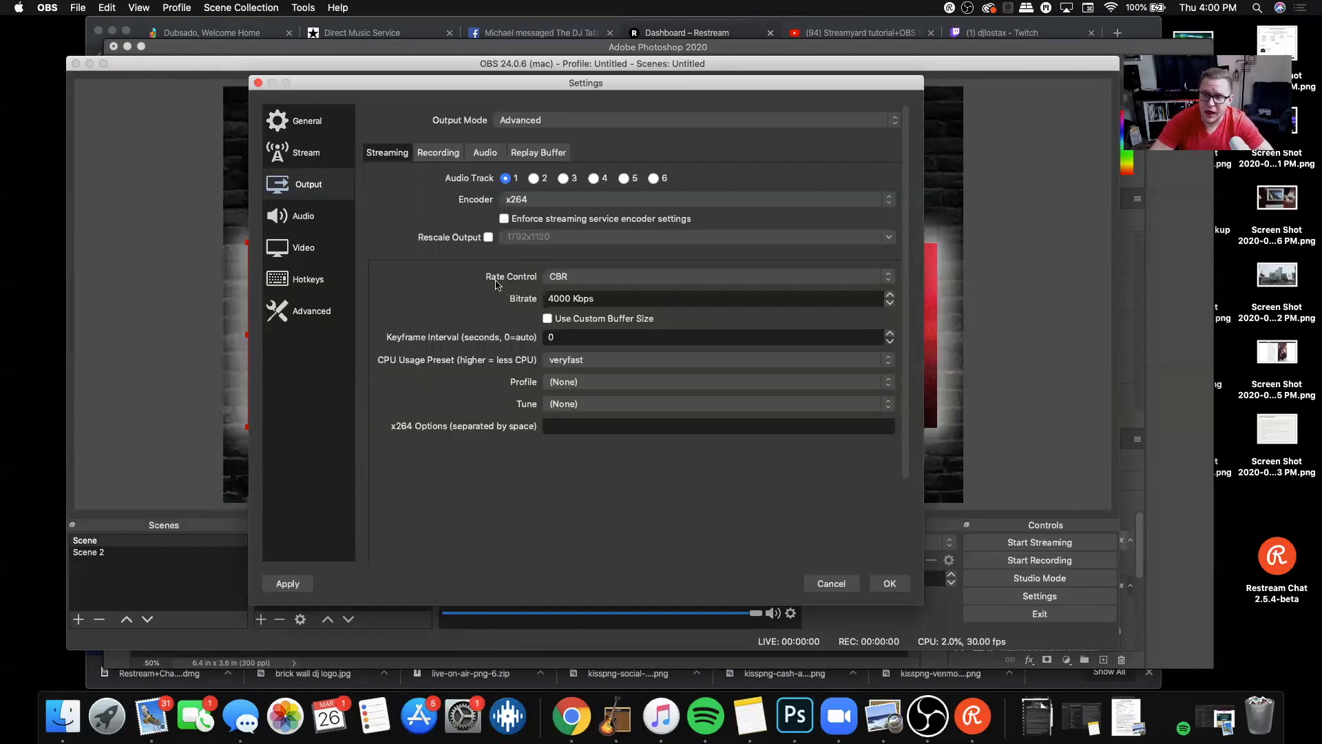
scroll(497, 279, down, 1)
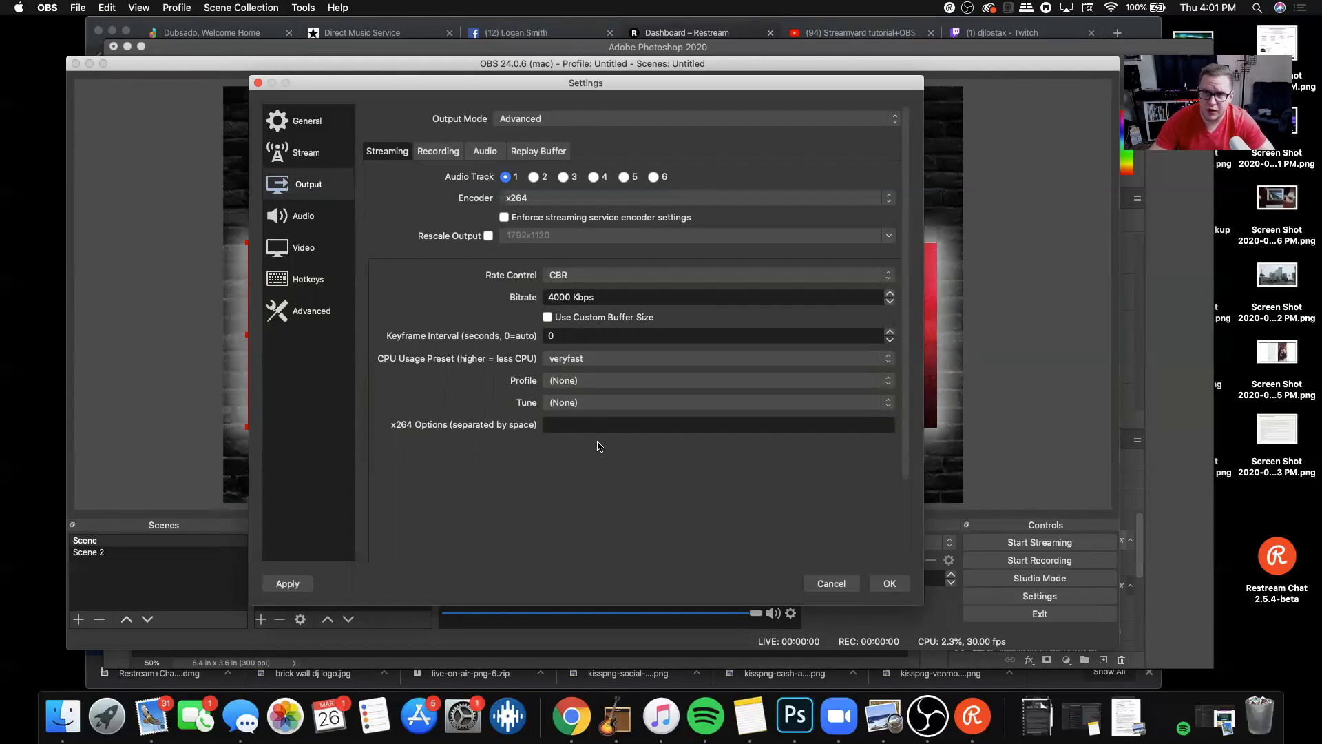
Step: Review the audio settings, then keep the base canvas resolution at 1920x1080 with 30 FPS and save the settings
click(303, 219)
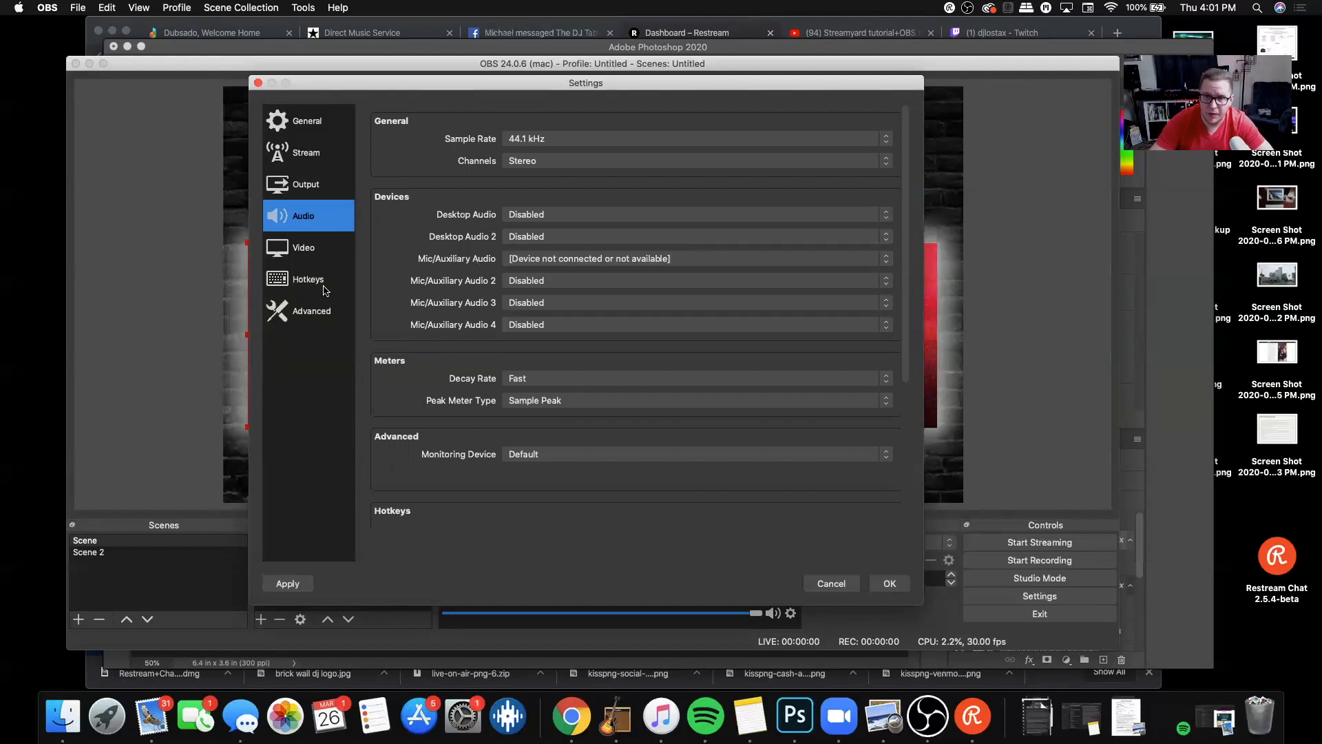
click(308, 254)
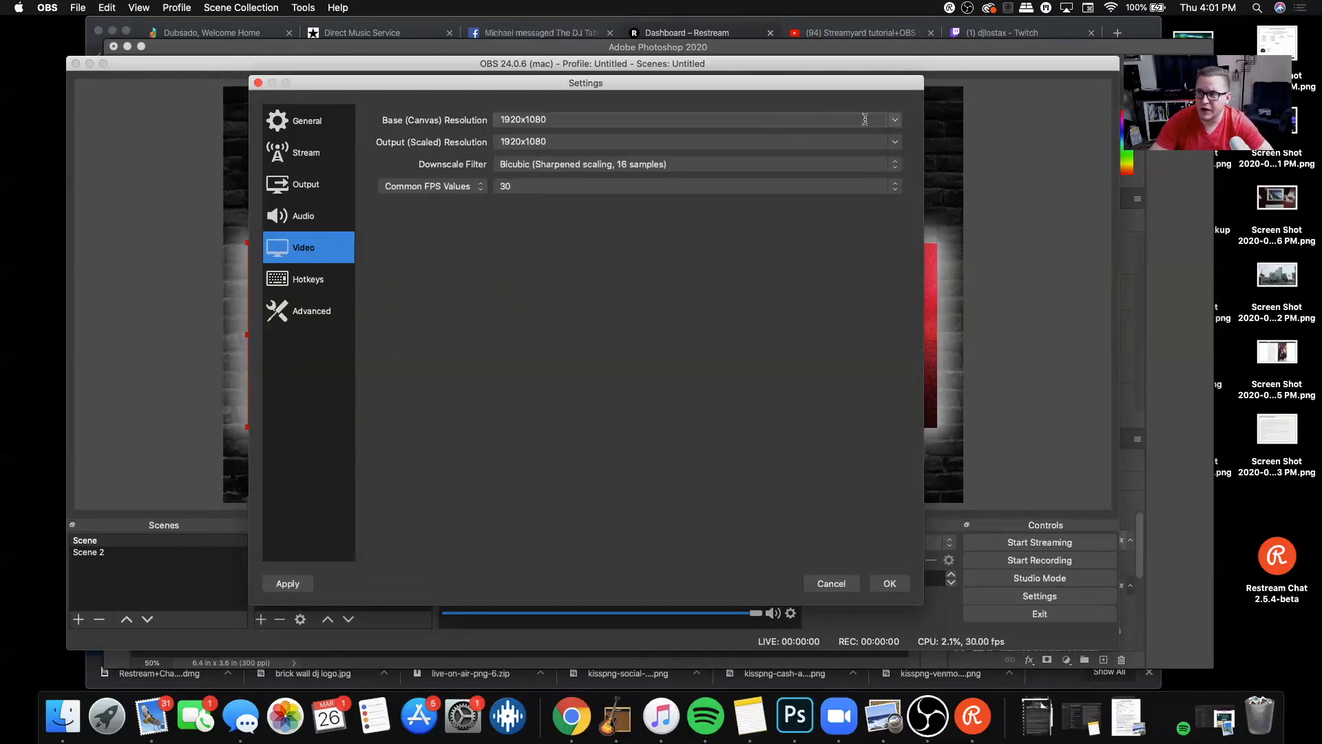
click(892, 121)
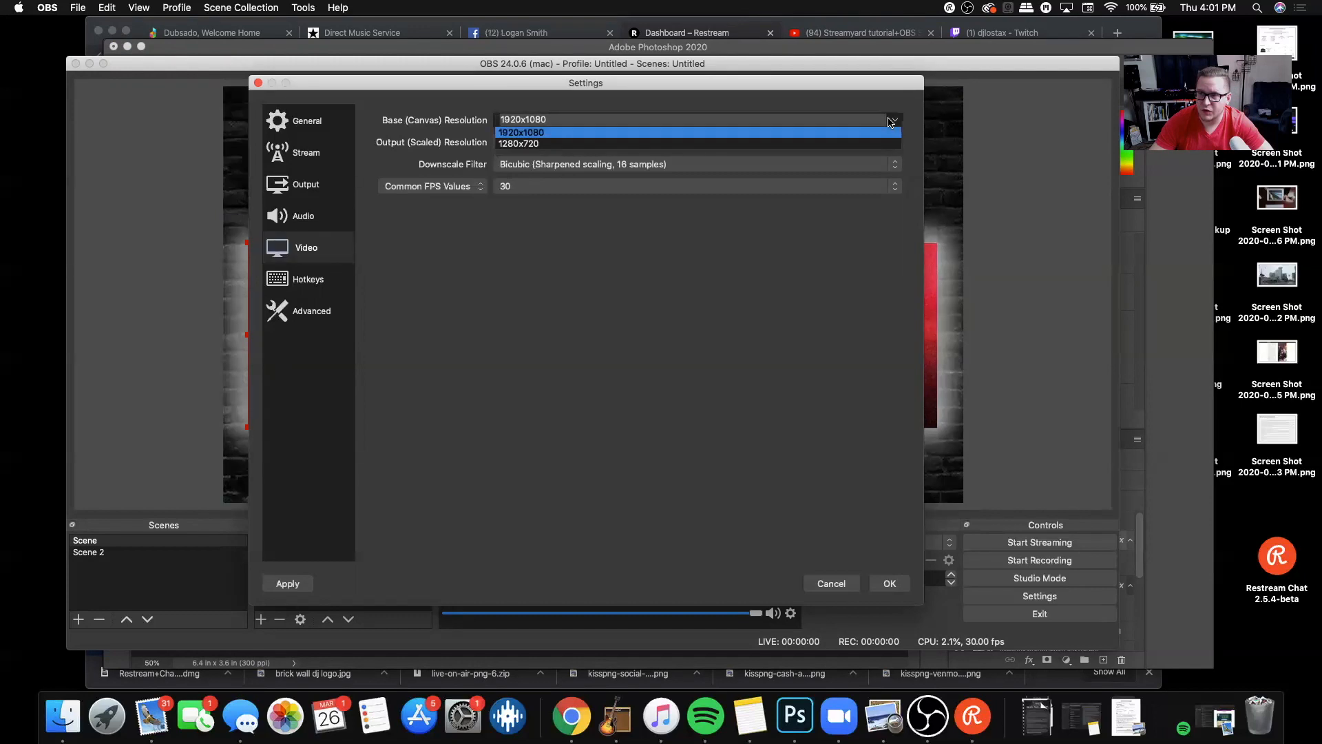
click(537, 133)
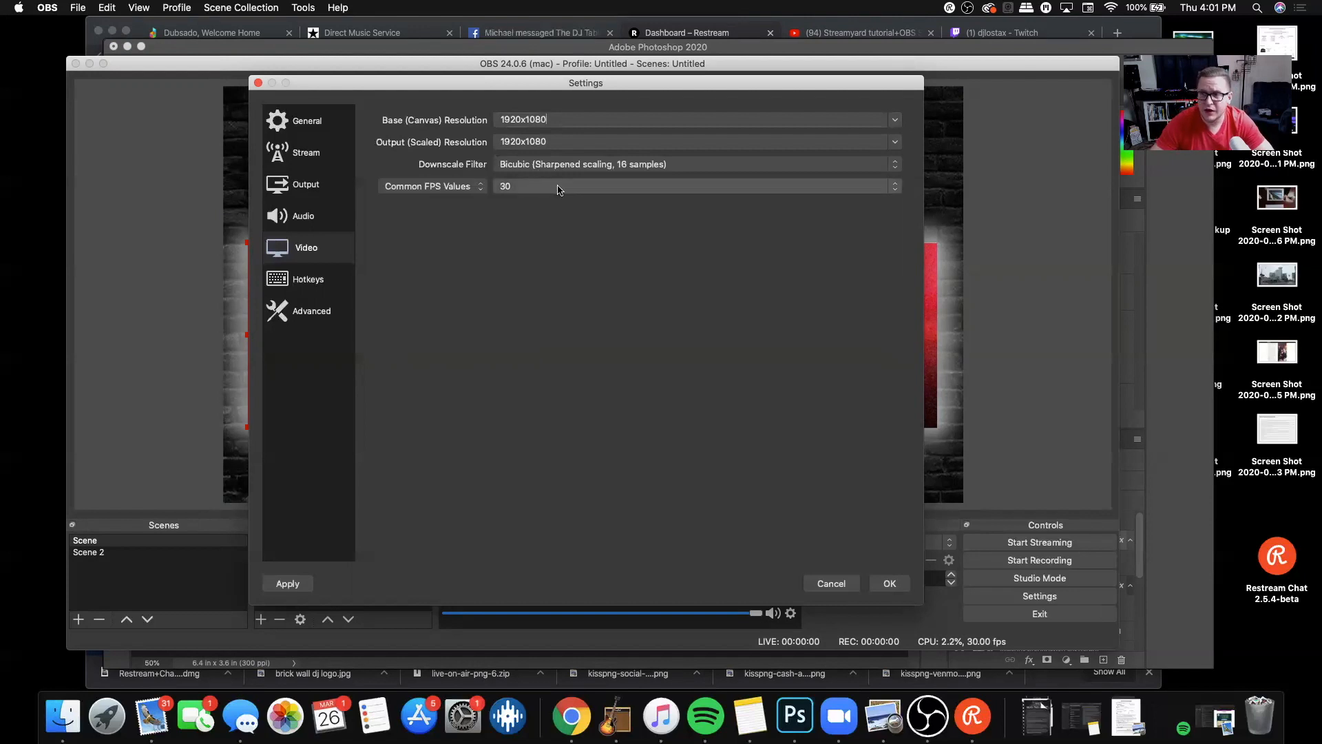
click(635, 190)
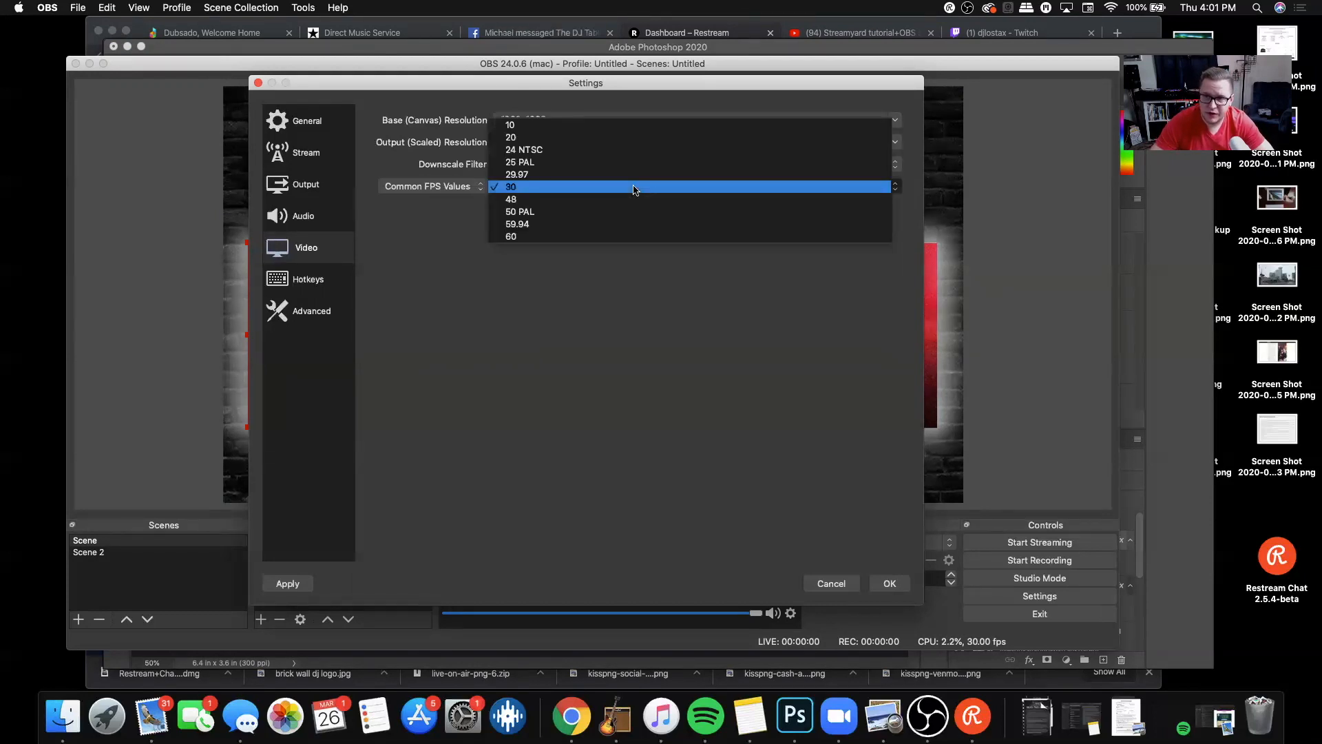
click(557, 188)
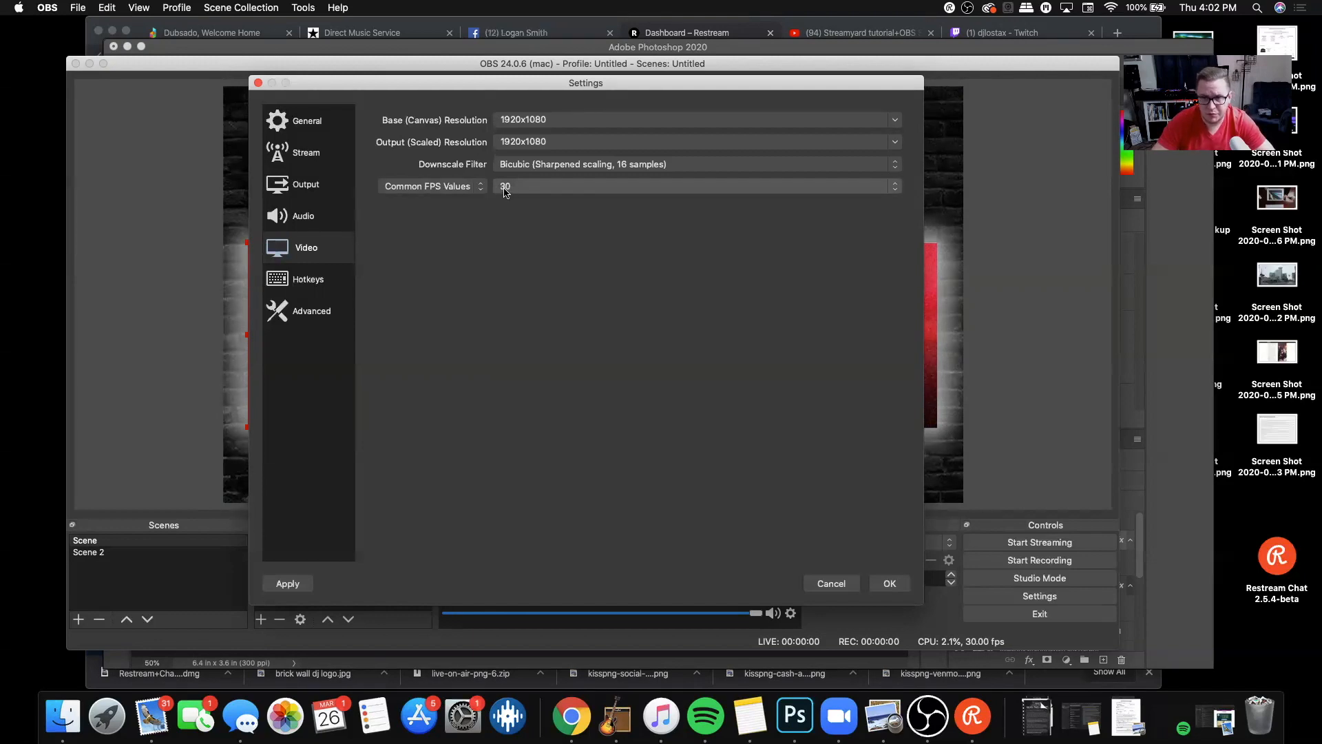
click(890, 583)
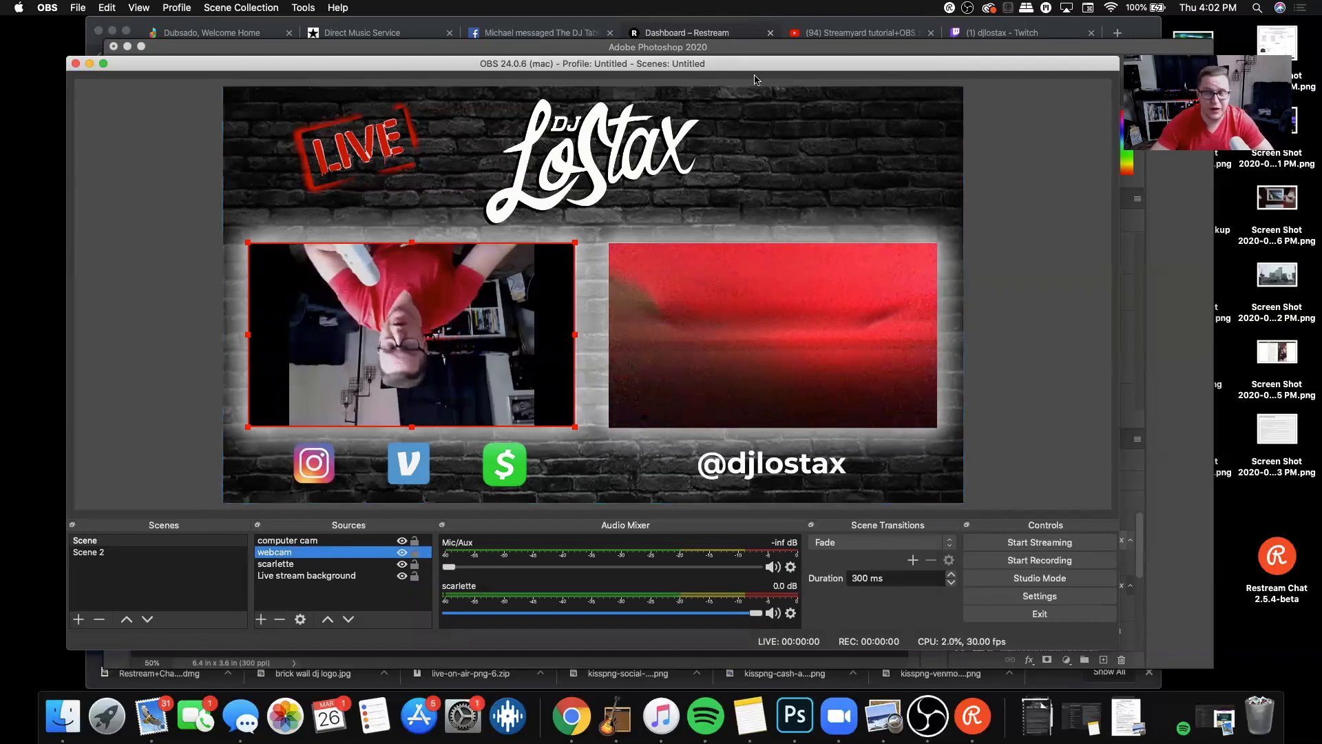
Step: Switch to the Restream dashboard in Chrome, examine the services available for adding a channel, and return to the dashboard
click(748, 38)
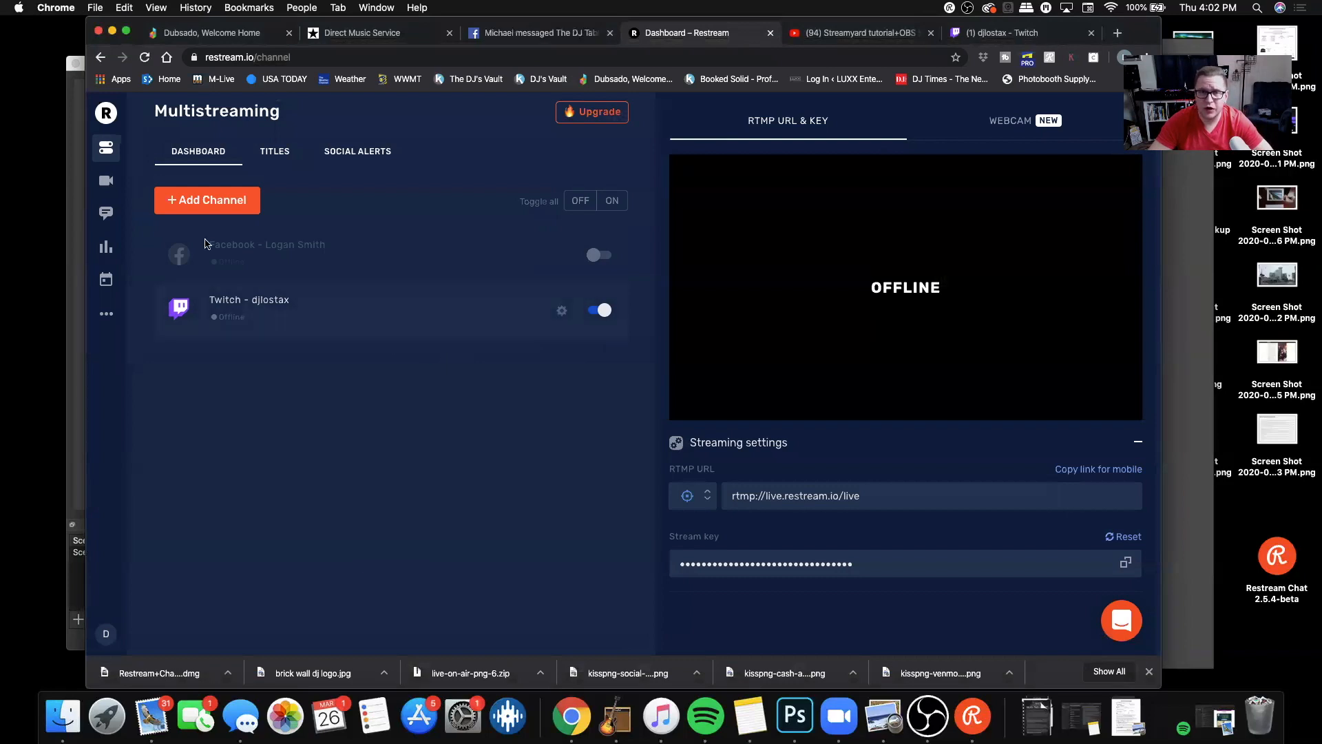
click(106, 120)
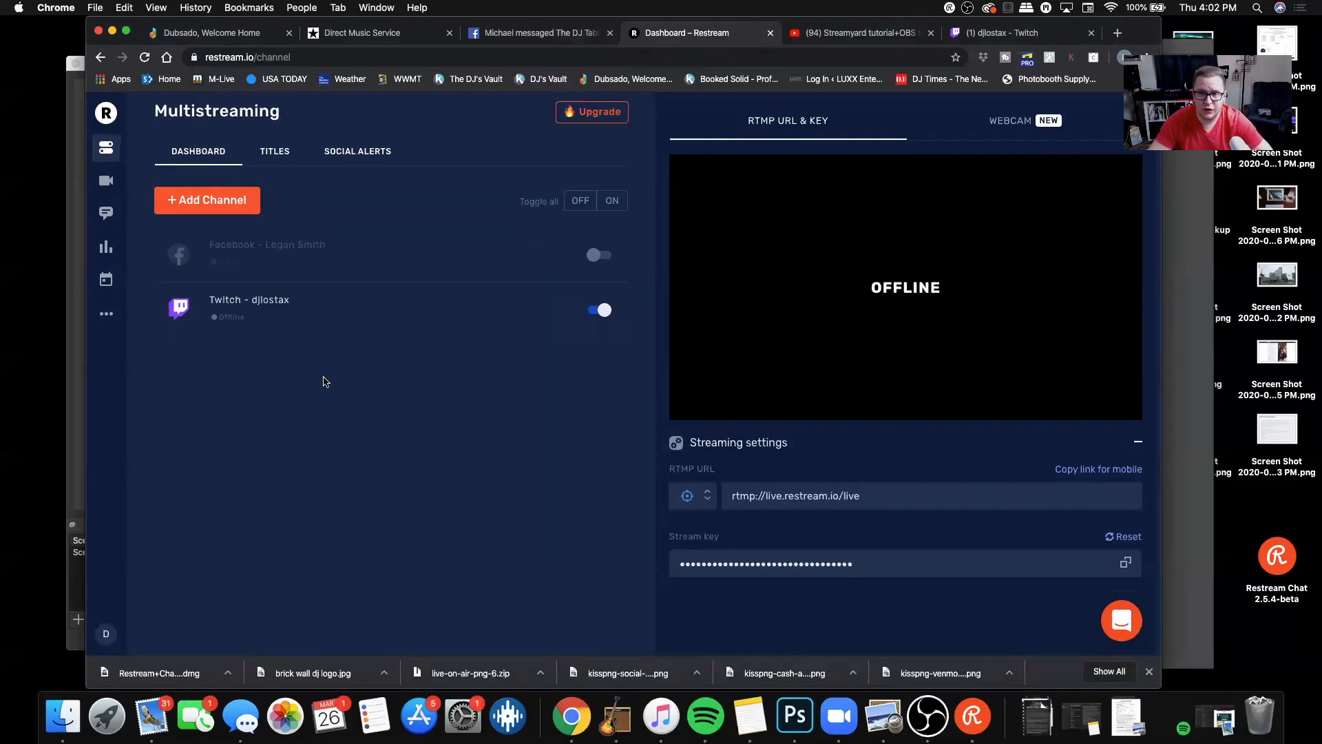
click(204, 201)
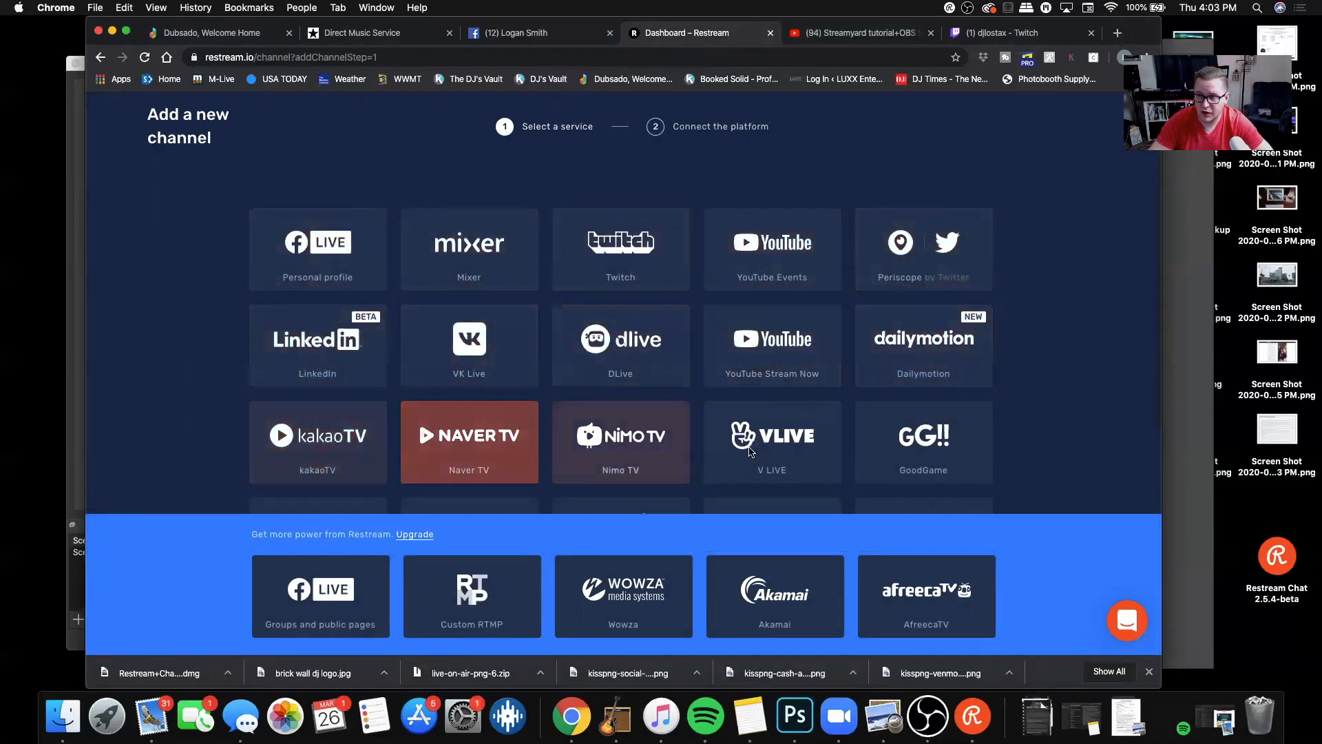
scroll(751, 448, down, 3)
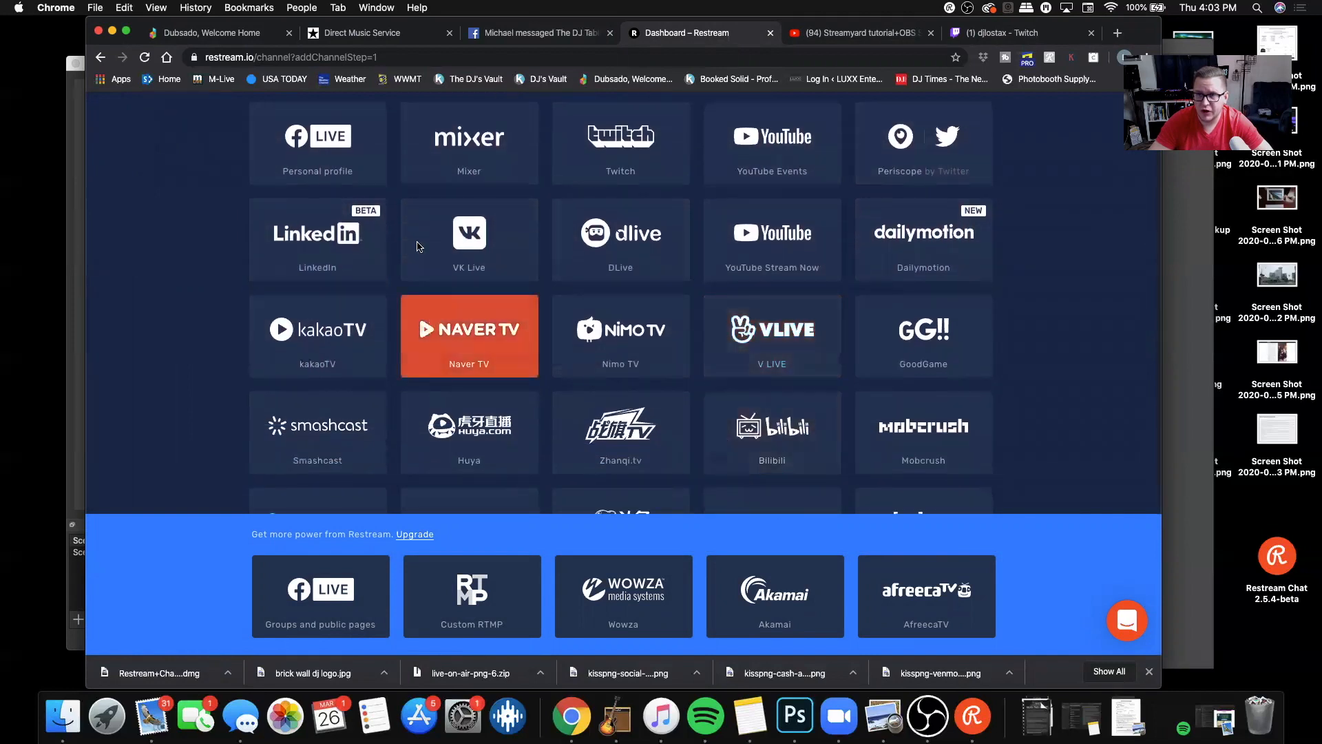
scroll(438, 168, down, 2)
scroll(441, 172, up, 5)
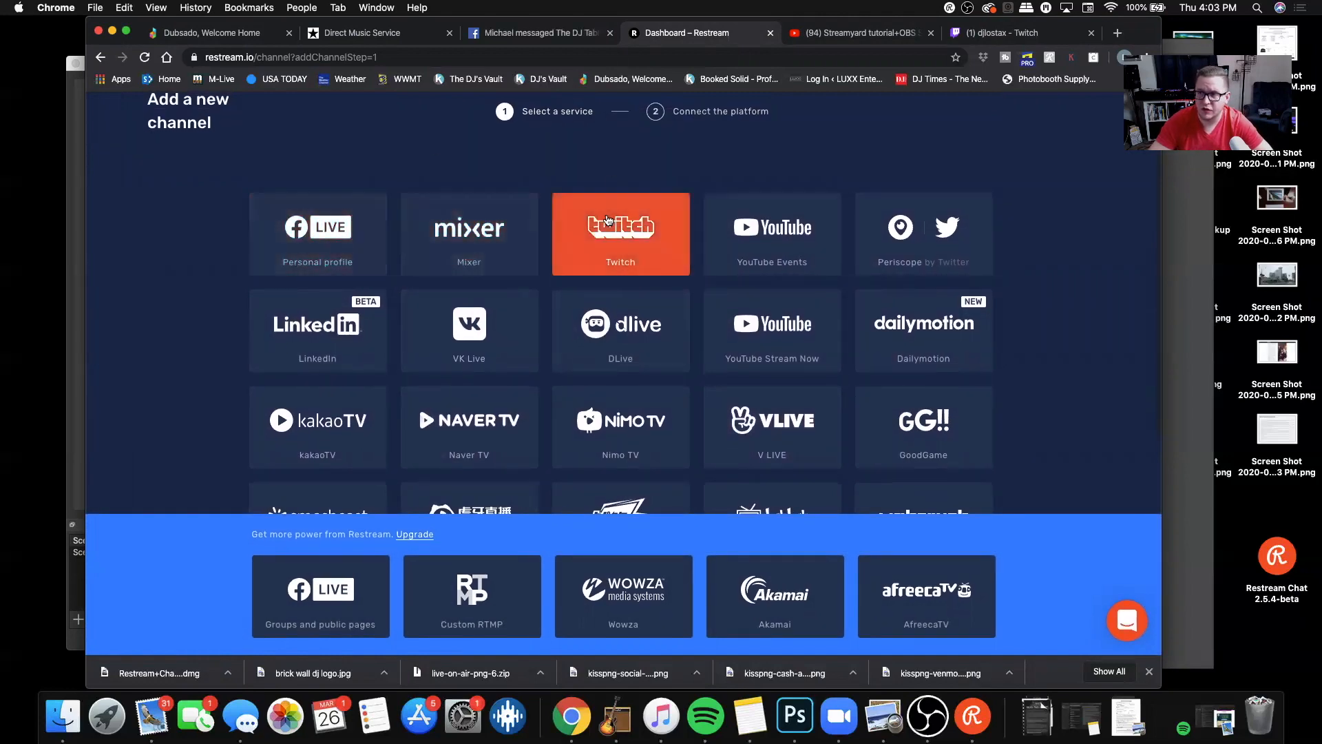
scroll(282, 148, down, 2)
scroll(207, 131, up, 3)
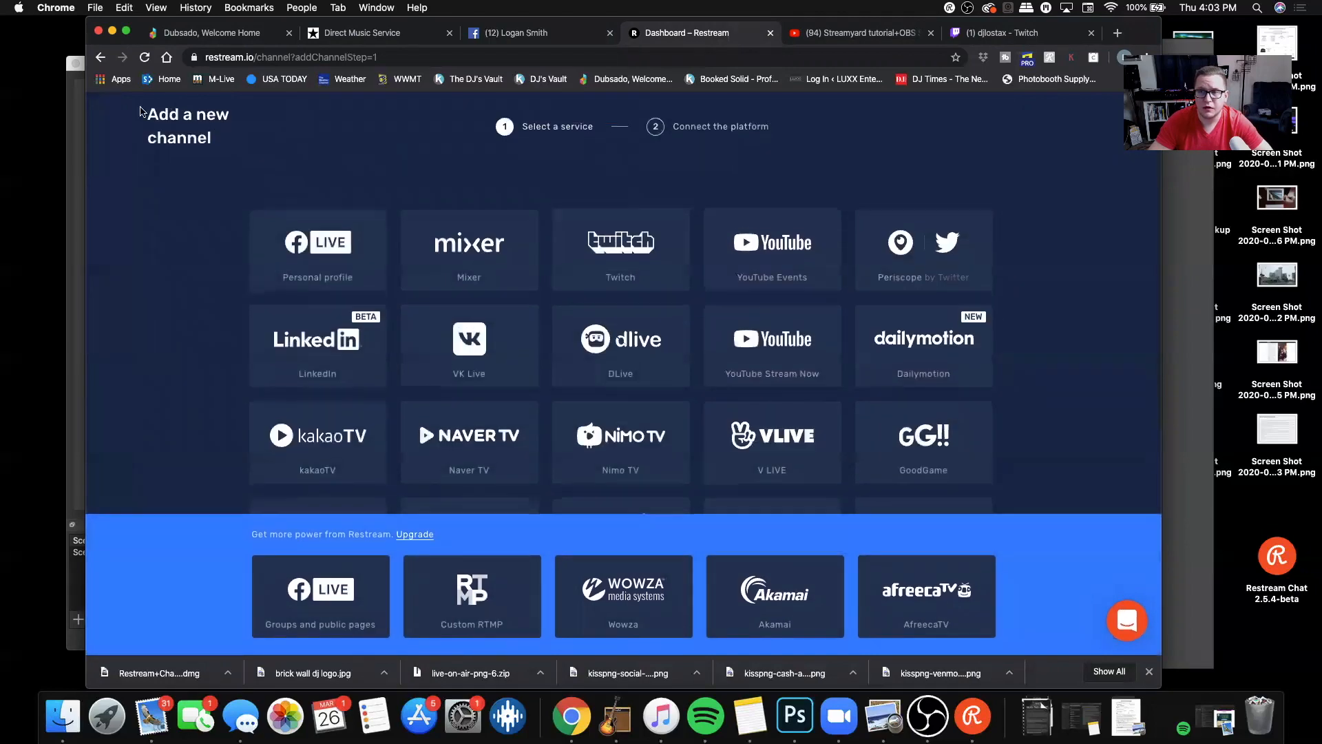
click(99, 57)
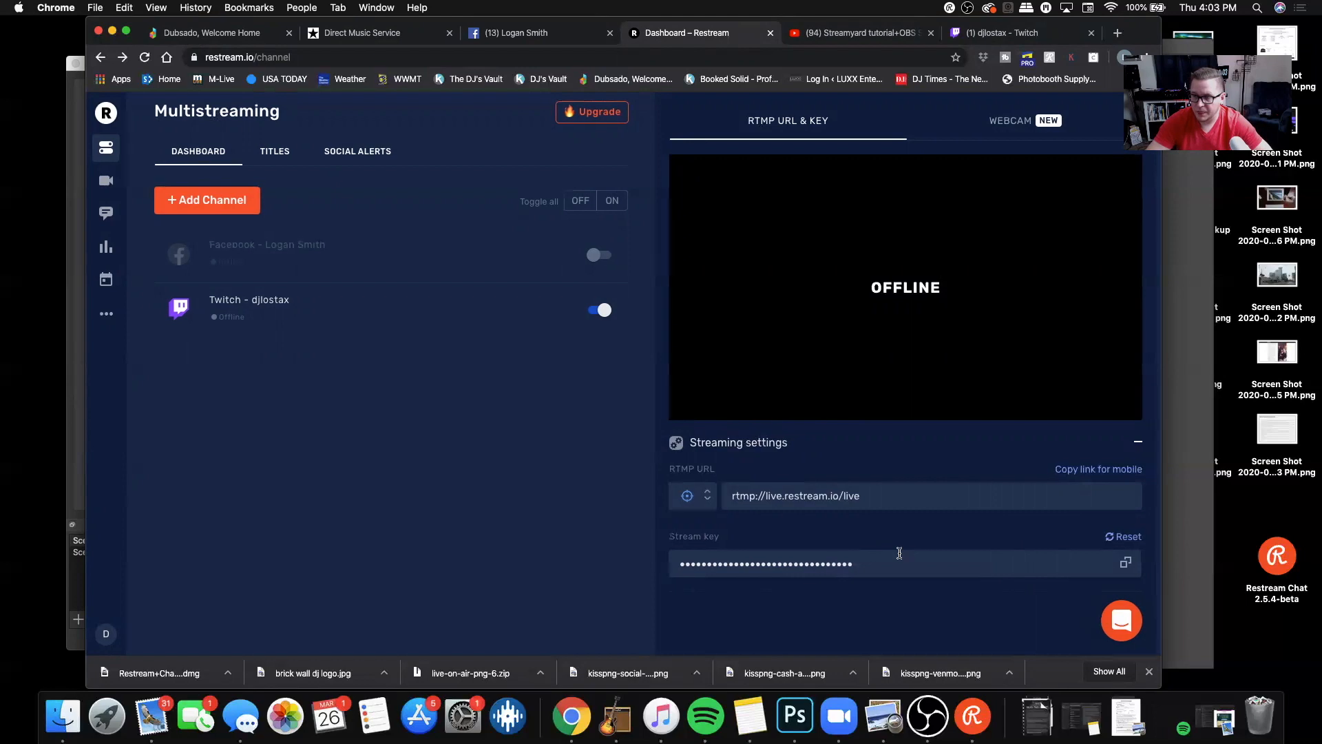
Step: Copy the stream key from Restream, and select Restream.io - RTMP as the streaming service in OBS
click(853, 565)
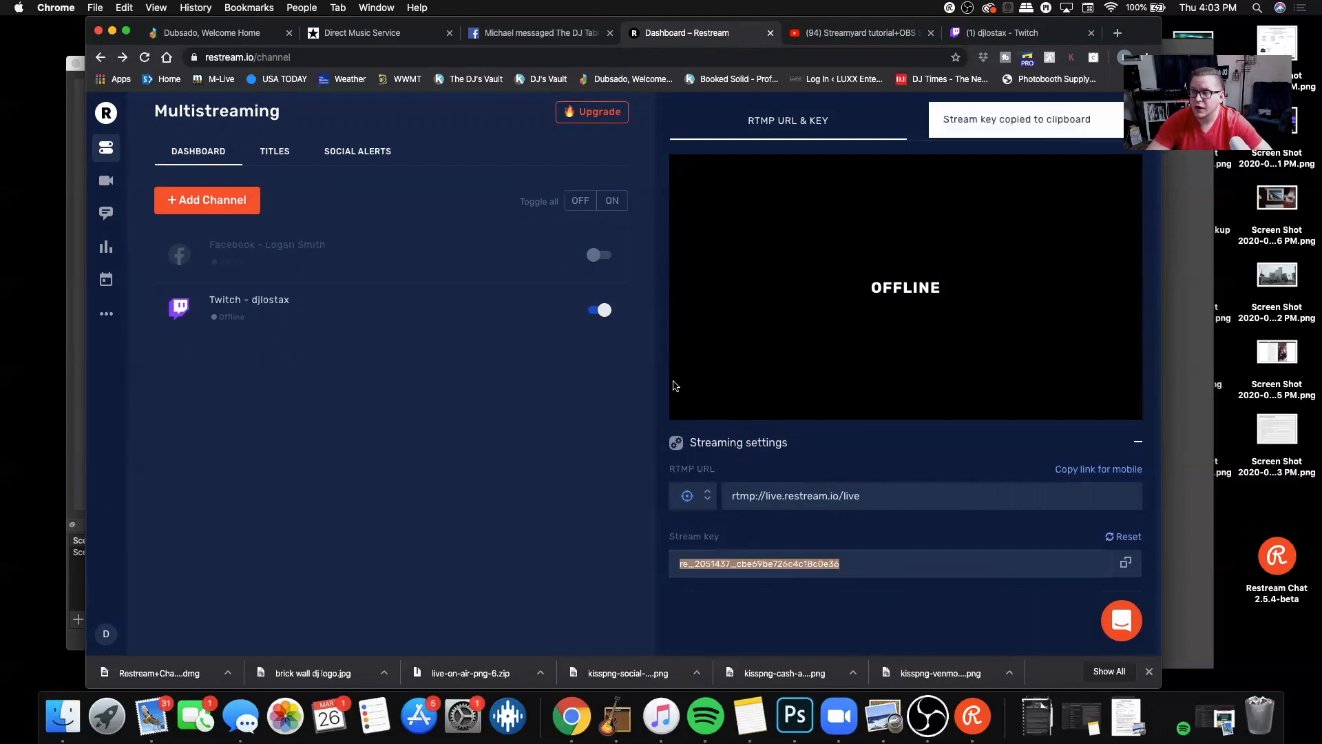
click(938, 709)
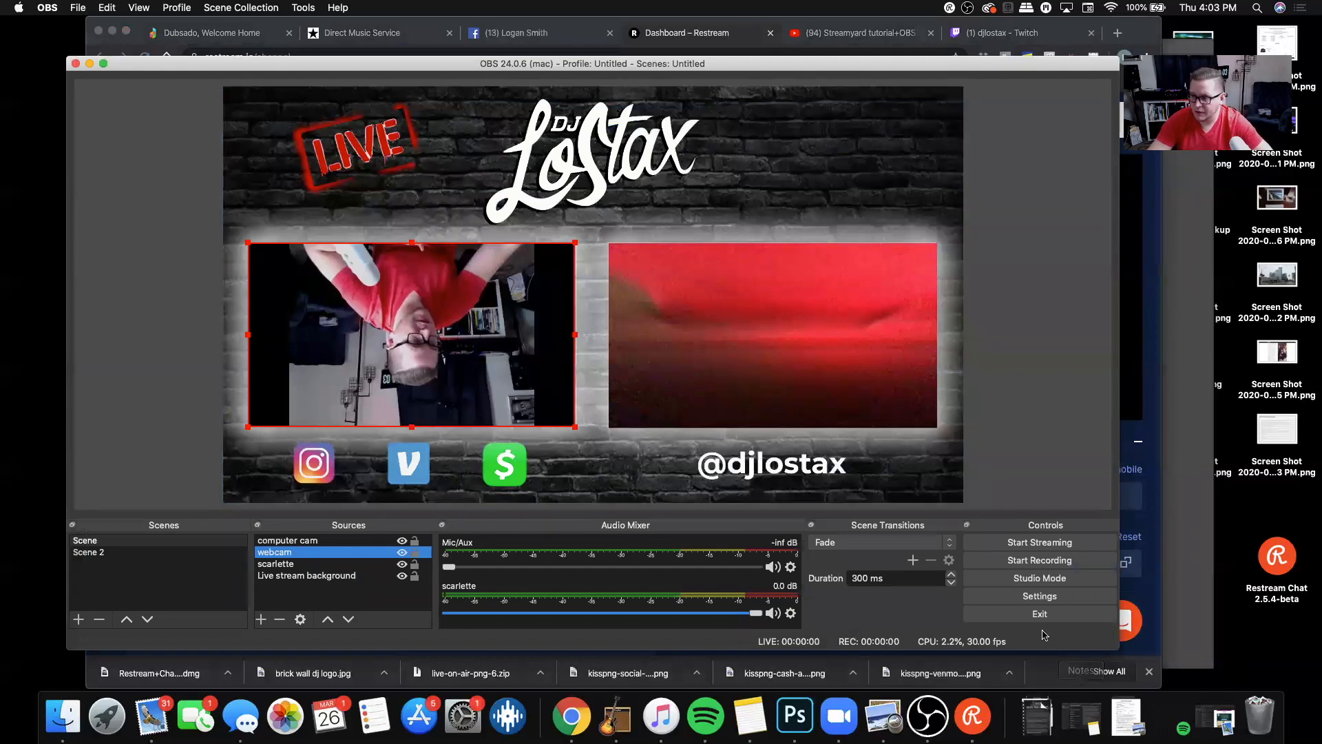
click(1040, 596)
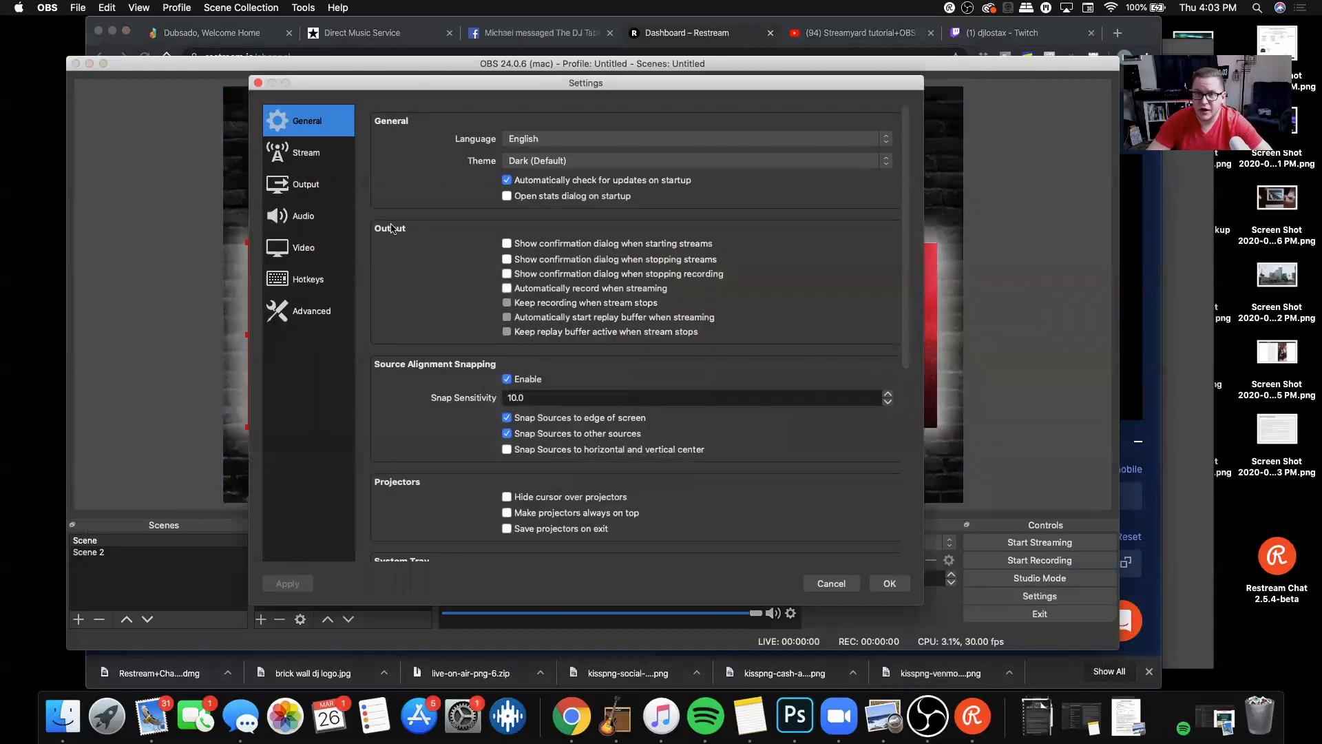
click(318, 157)
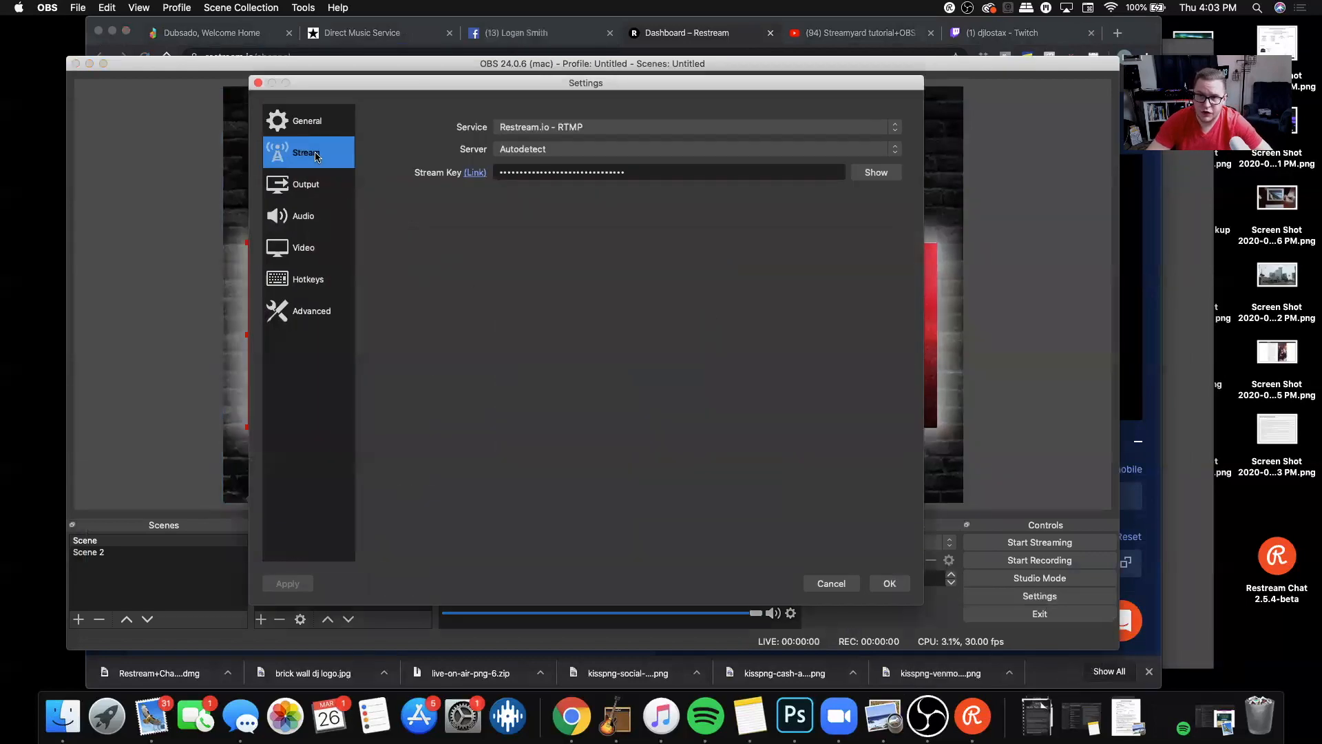
click(860, 127)
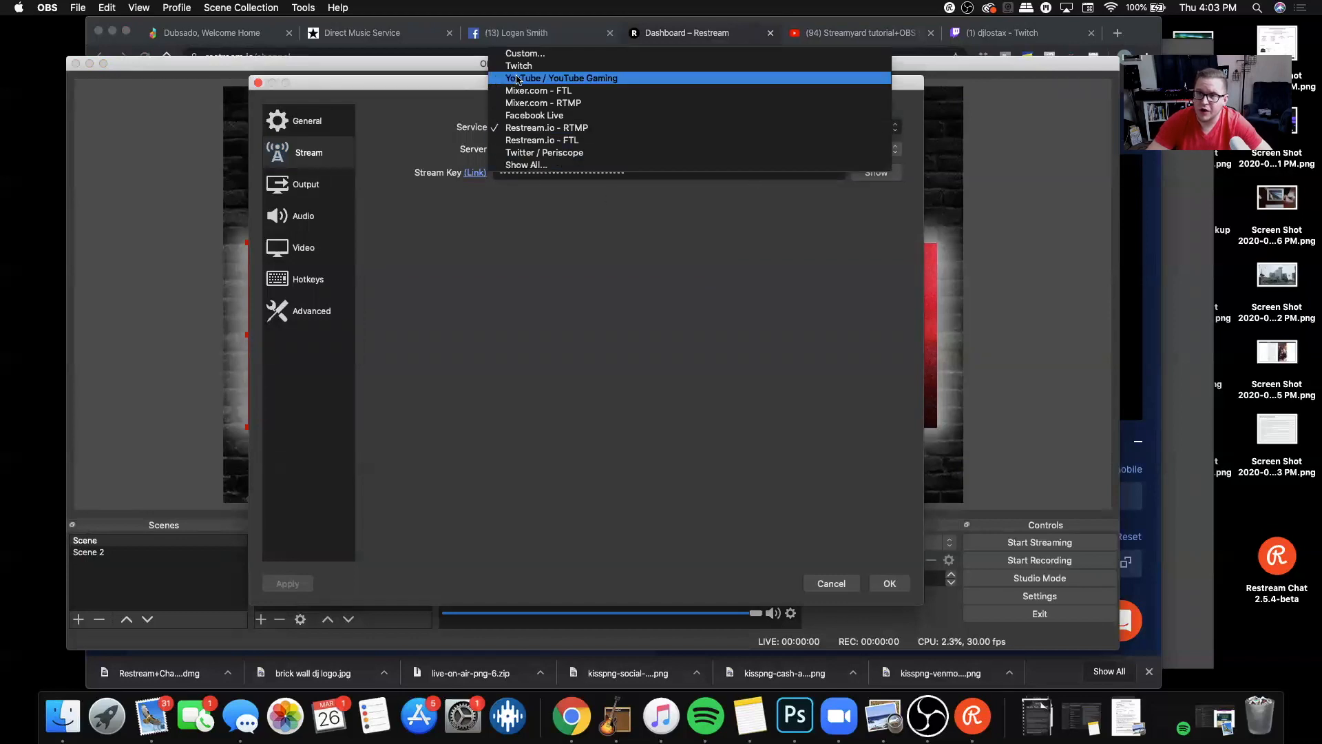
click(566, 129)
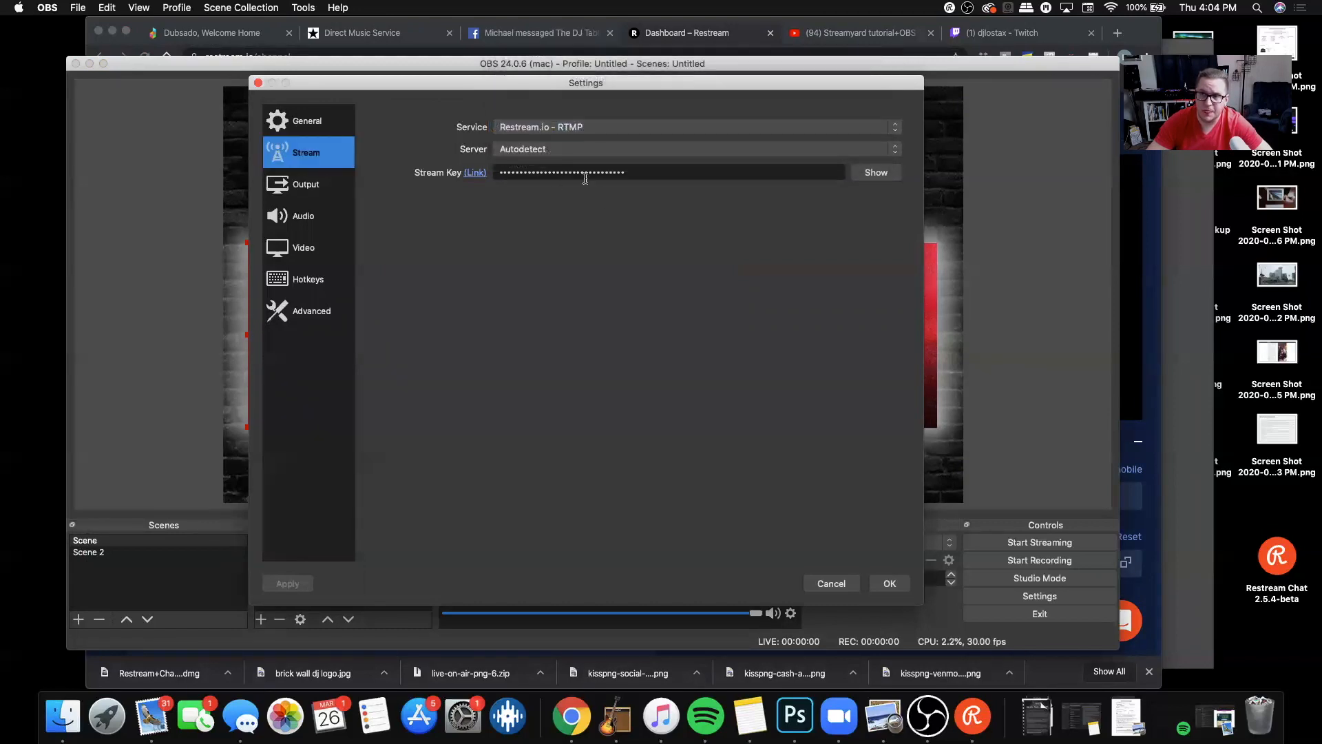
Step: Apply the Restream stream settings and start streaming, then switch to the Restream dashboard in Chrome
click(889, 584)
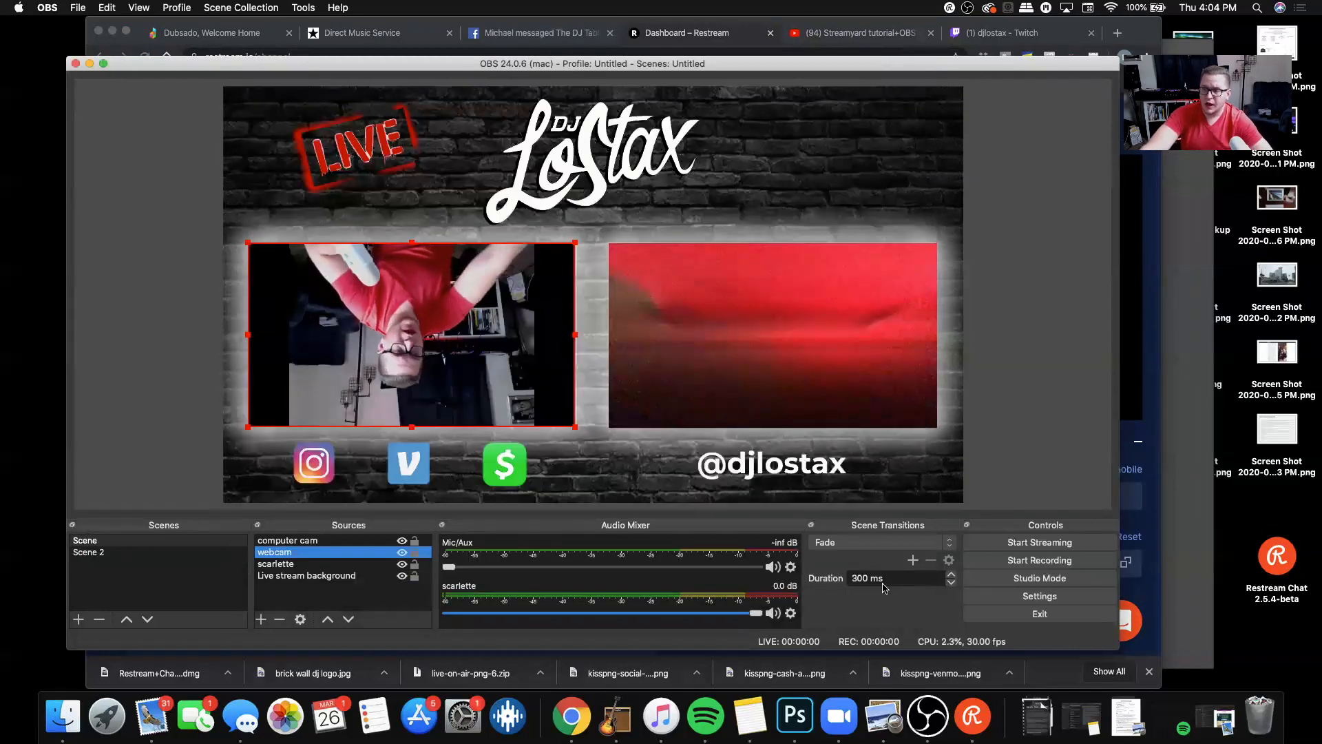
click(1023, 543)
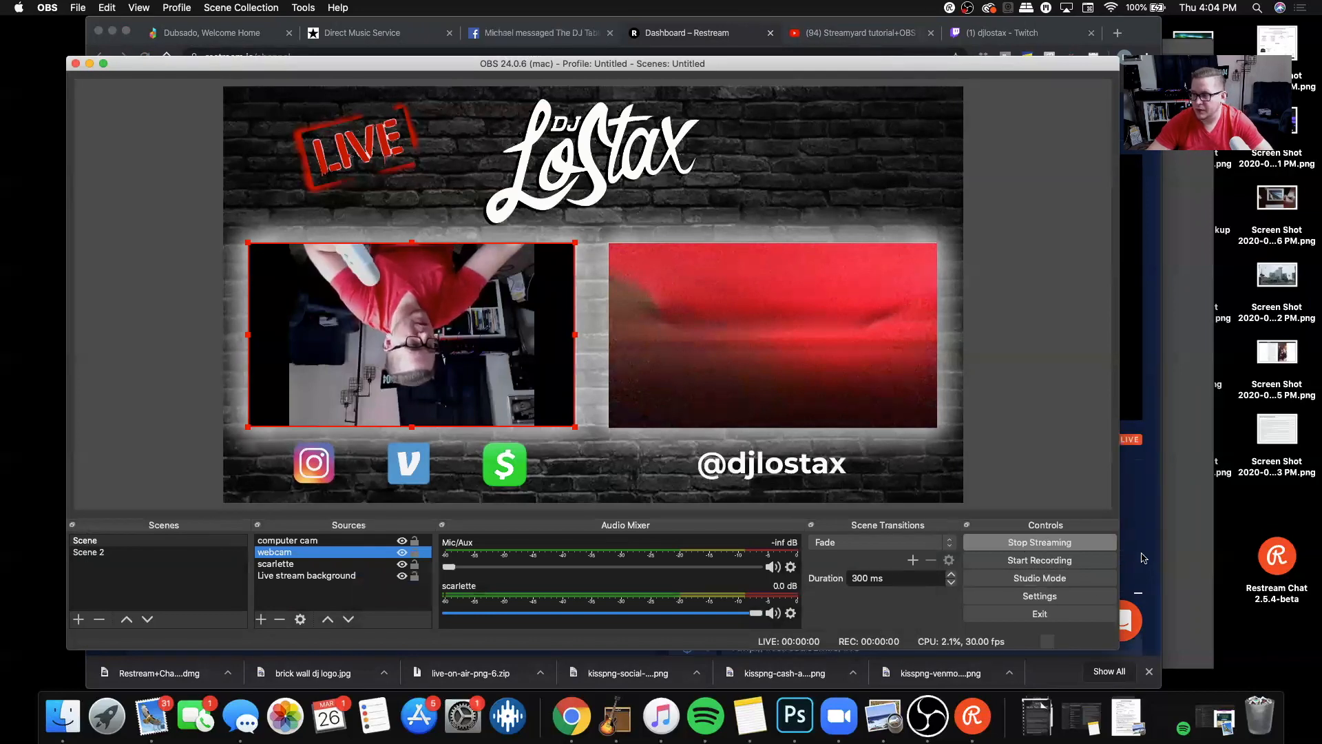
click(1147, 531)
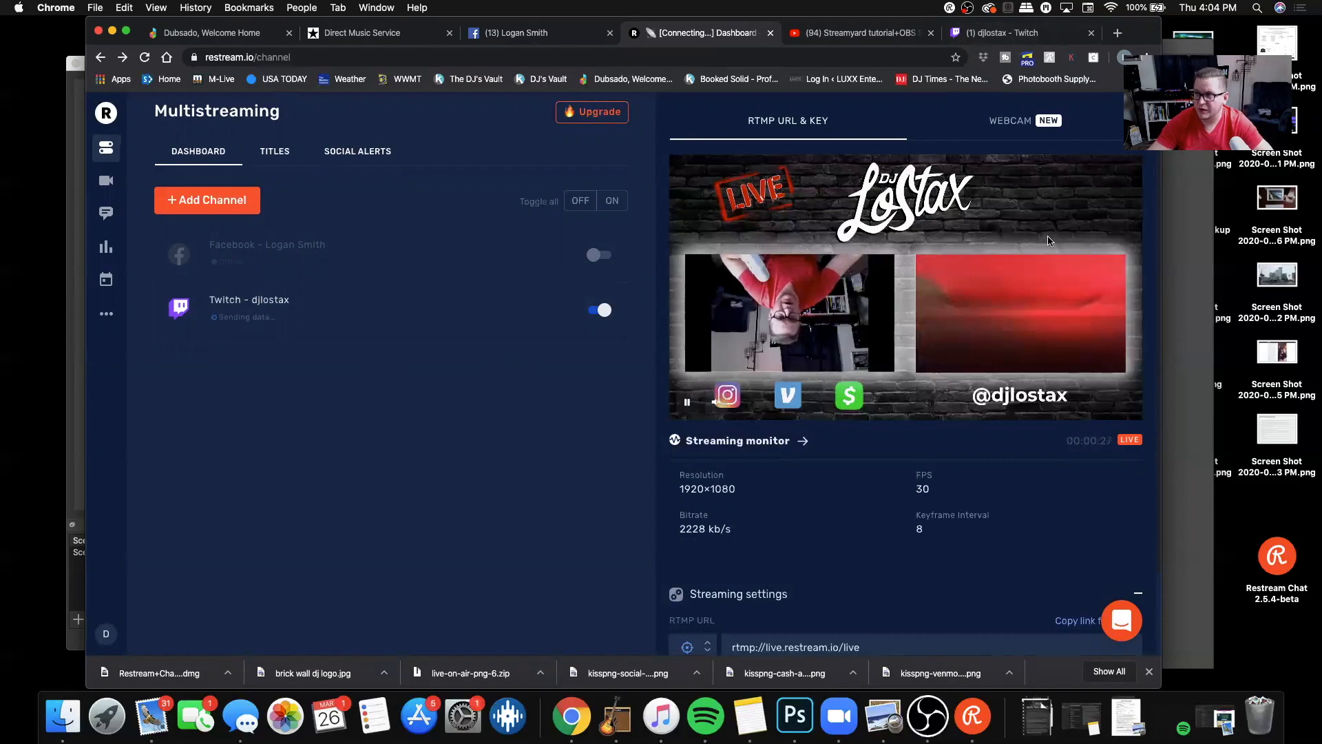
Step: Check the Twitch channel page for the incoming stream and return to the Restream dashboard
click(1023, 36)
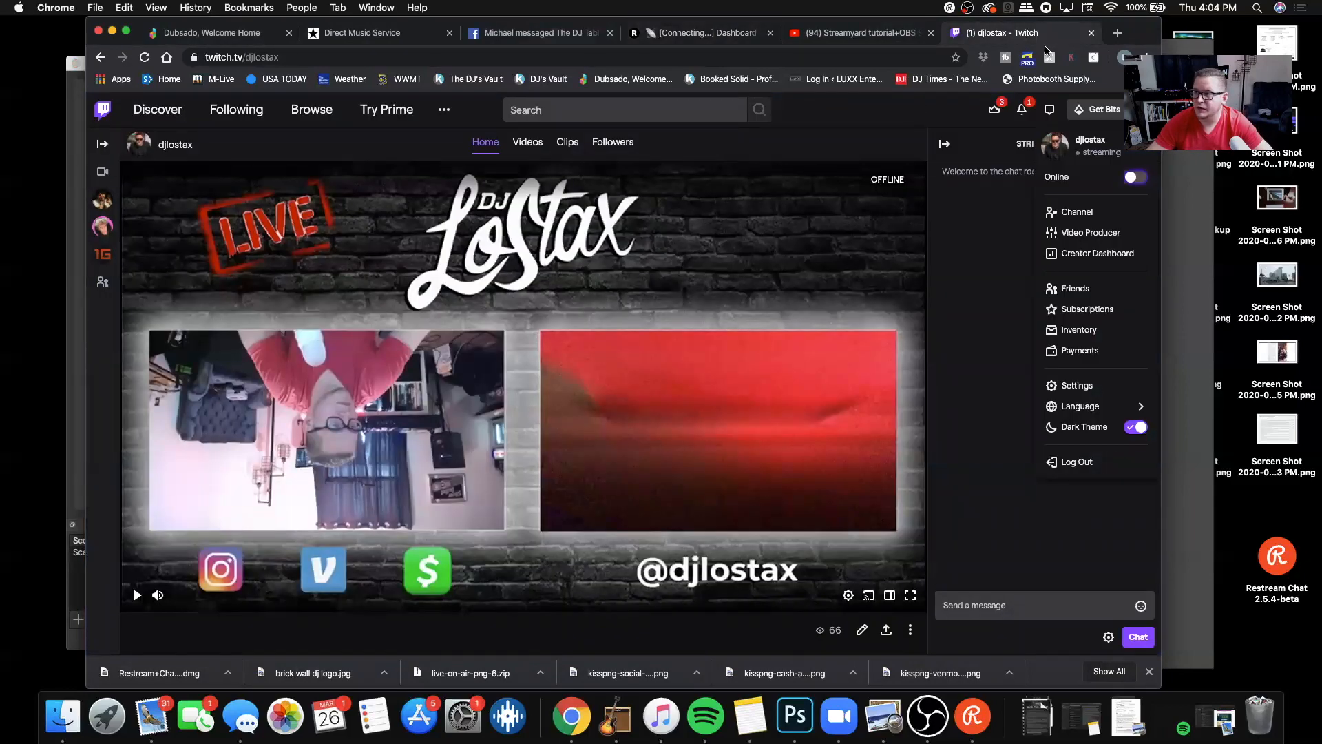
click(817, 36)
click(703, 33)
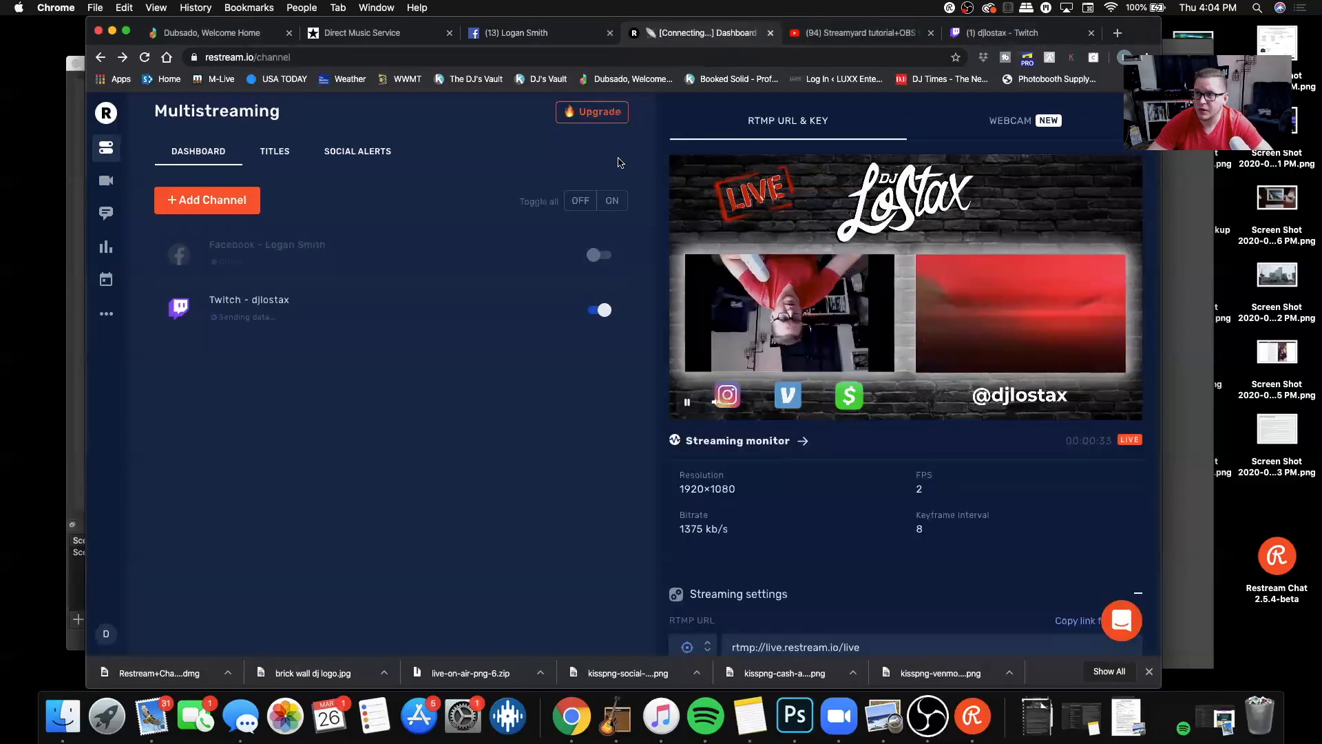
Step: Disable the Twitch channel in Restream, then switch to OBS and stop streaming
click(598, 312)
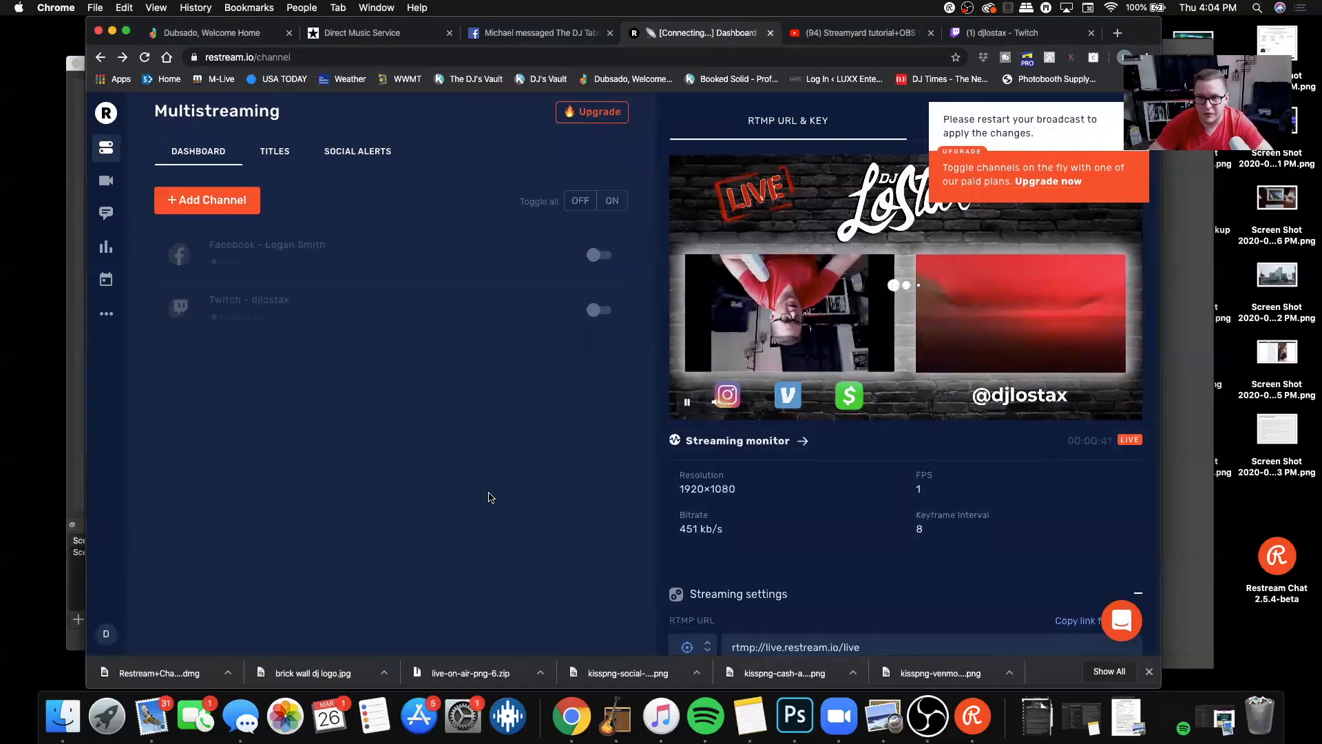
click(928, 716)
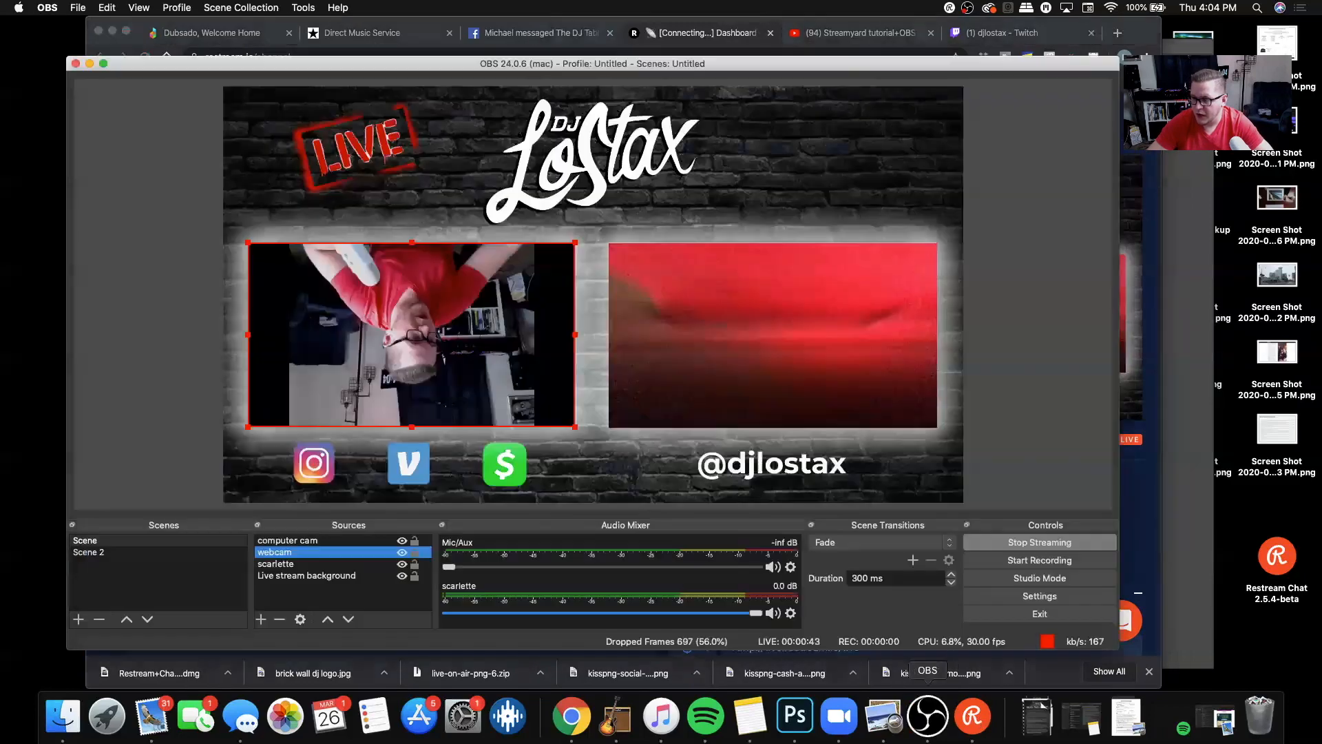
click(1020, 544)
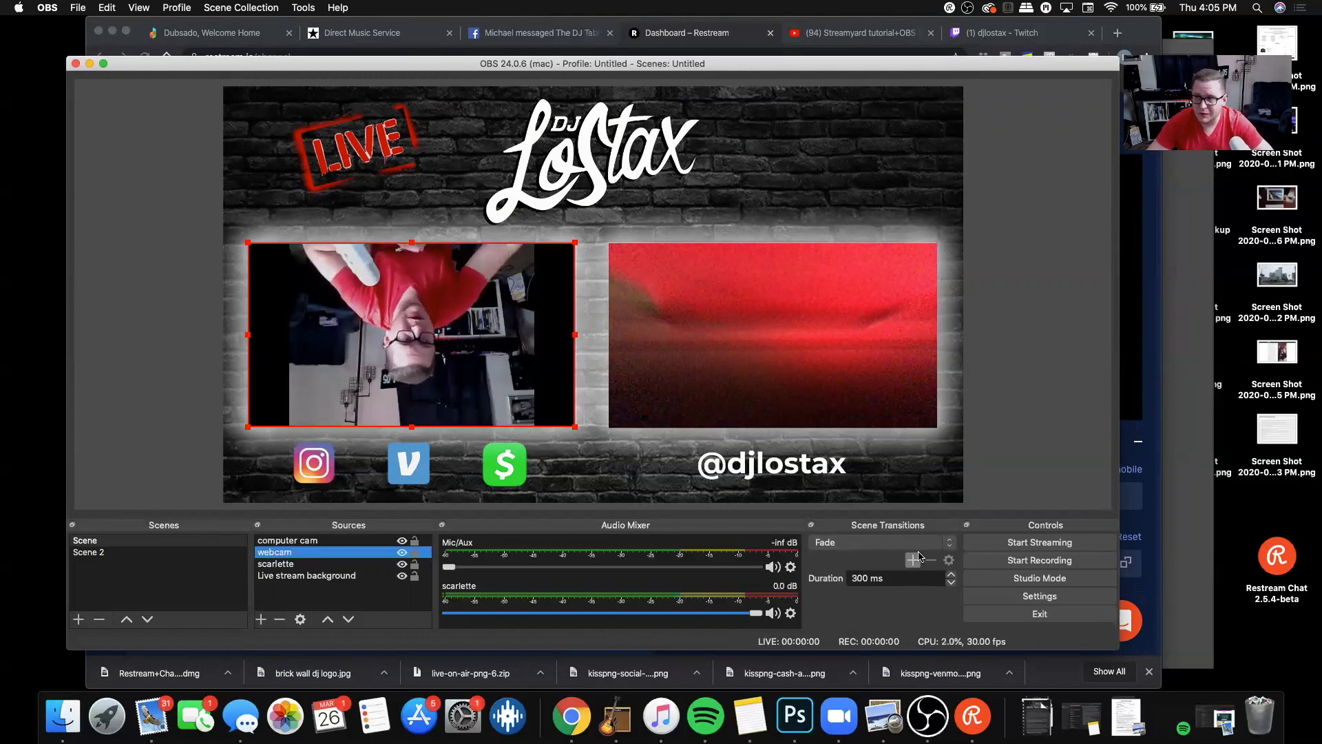
Step: Examine Restream's Chat page in Chrome, return to the destinations dashboard, and view the Restream Chat app before closing its window
click(716, 42)
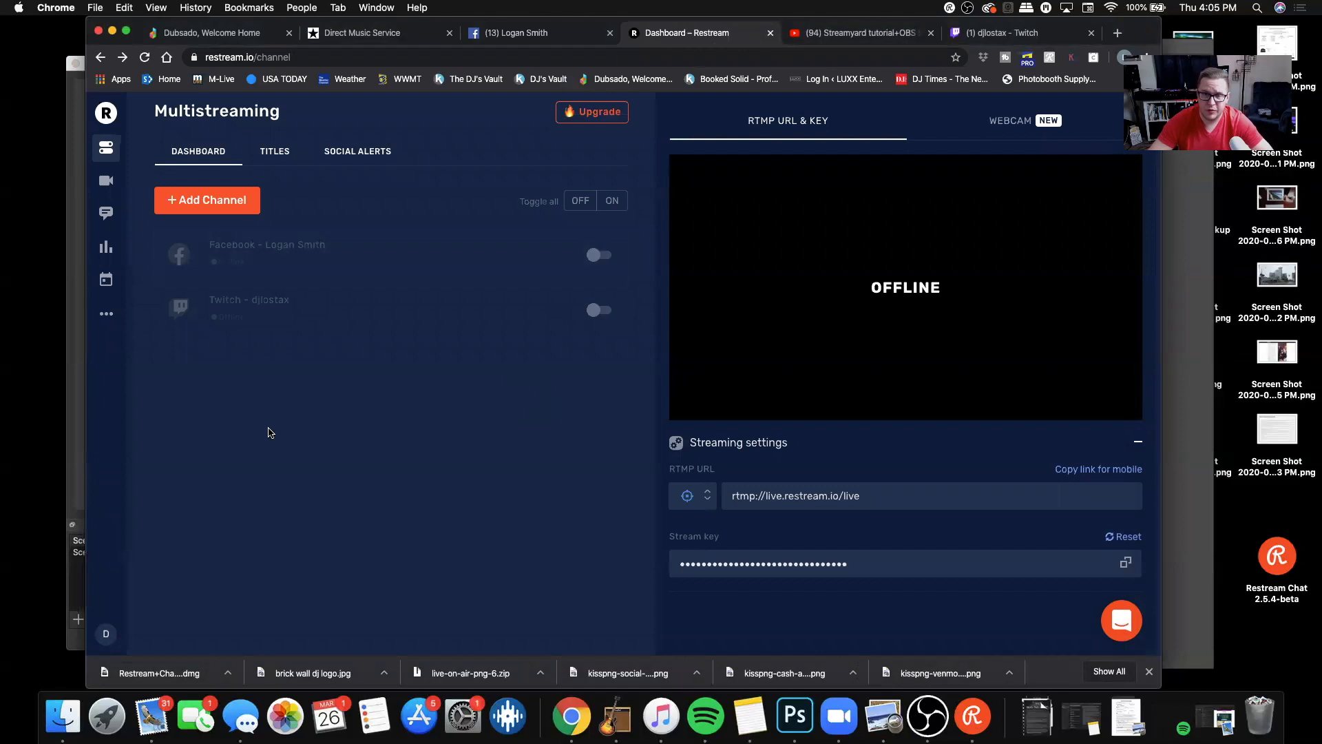
click(107, 217)
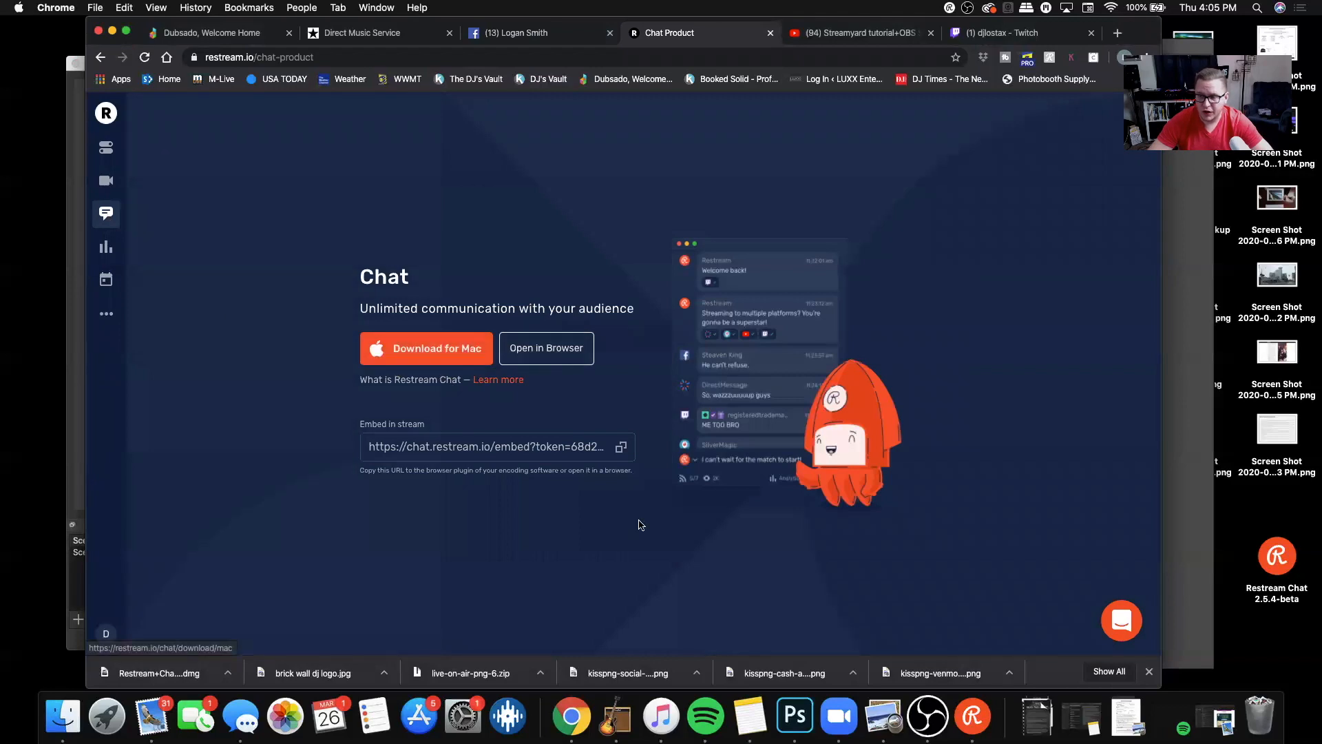
click(977, 723)
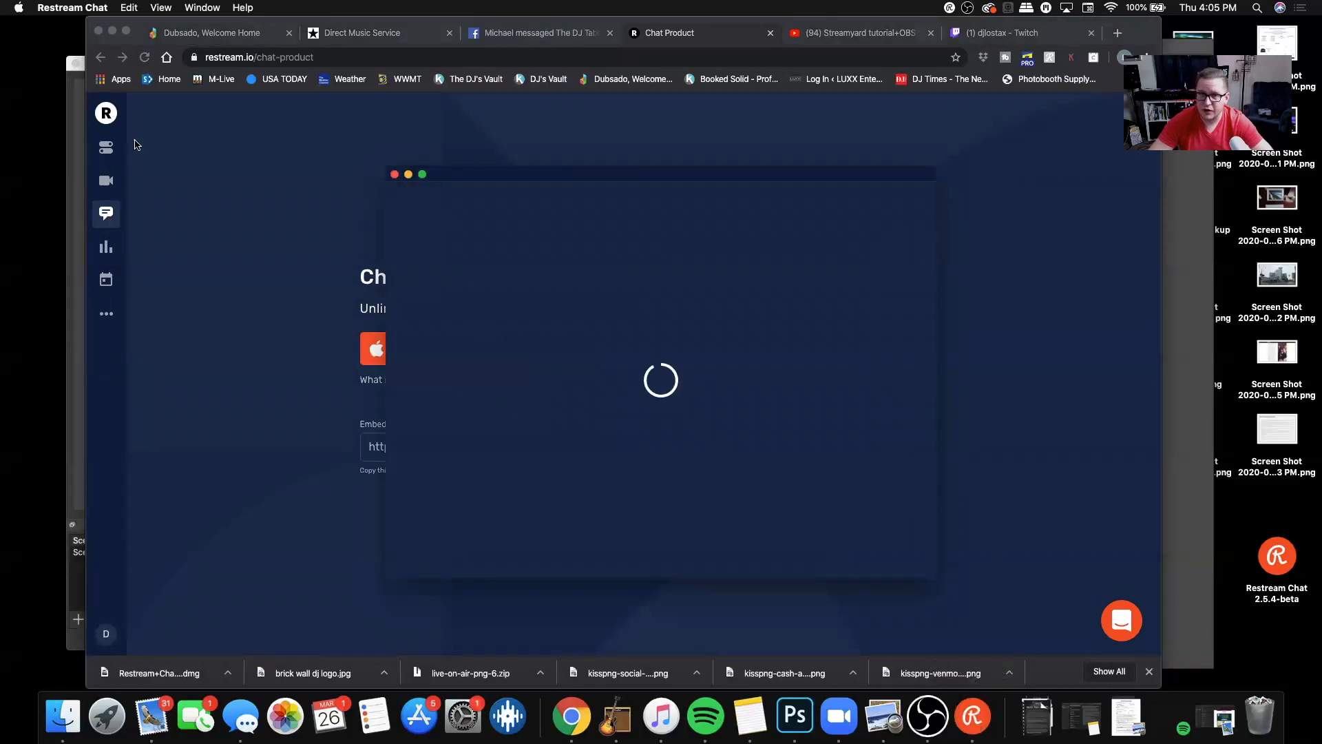
click(108, 148)
click(107, 148)
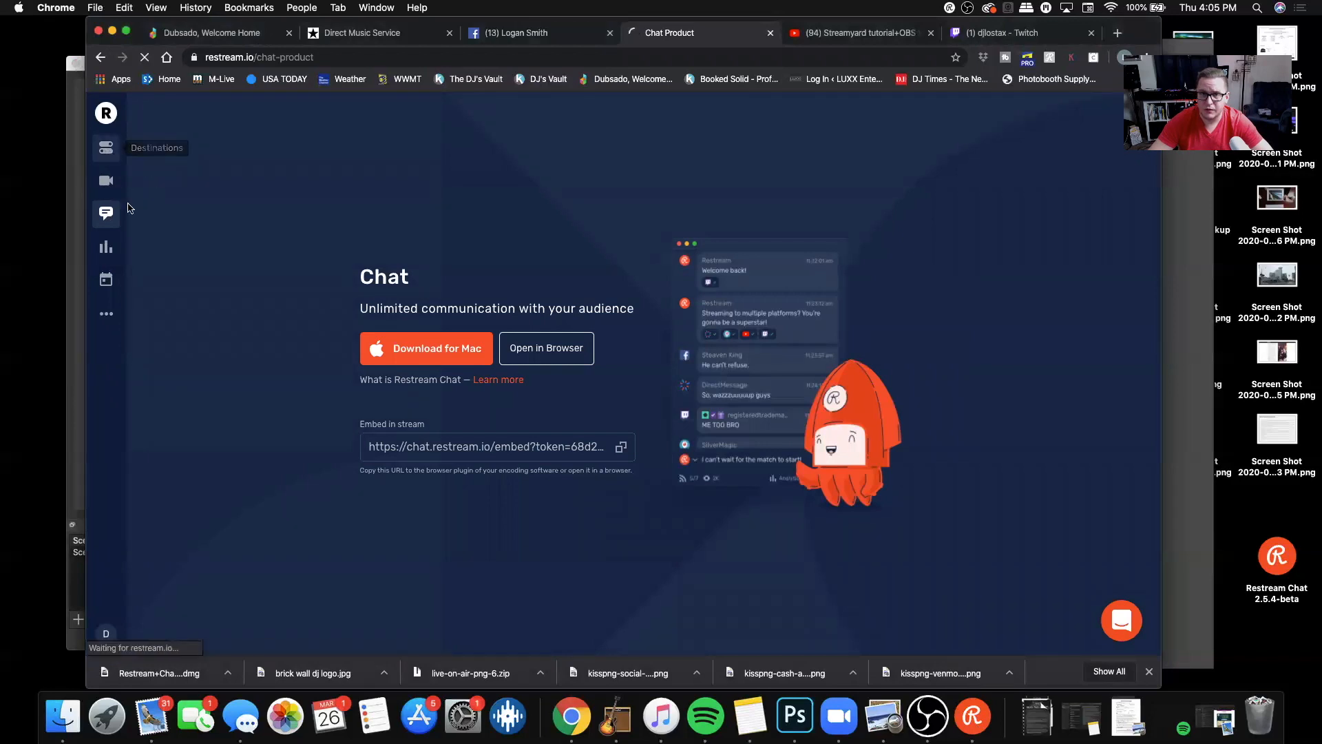
click(975, 719)
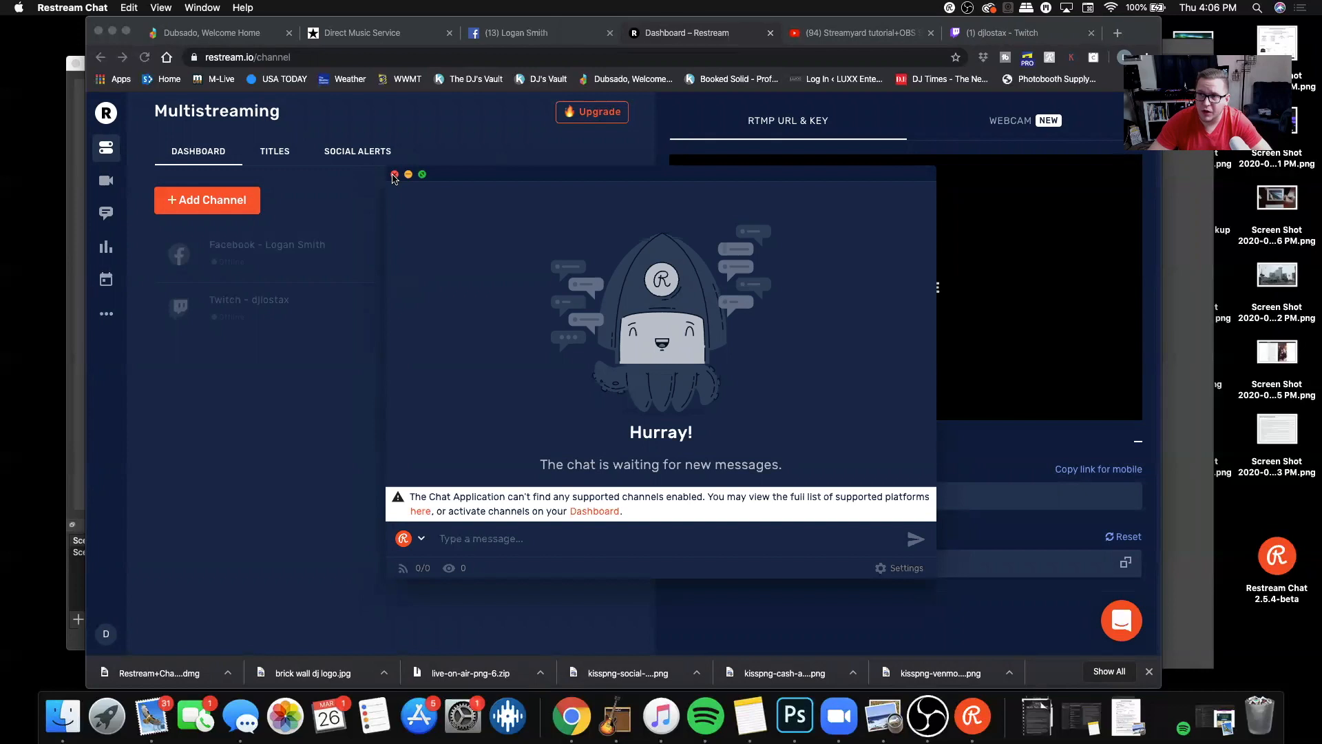
click(395, 174)
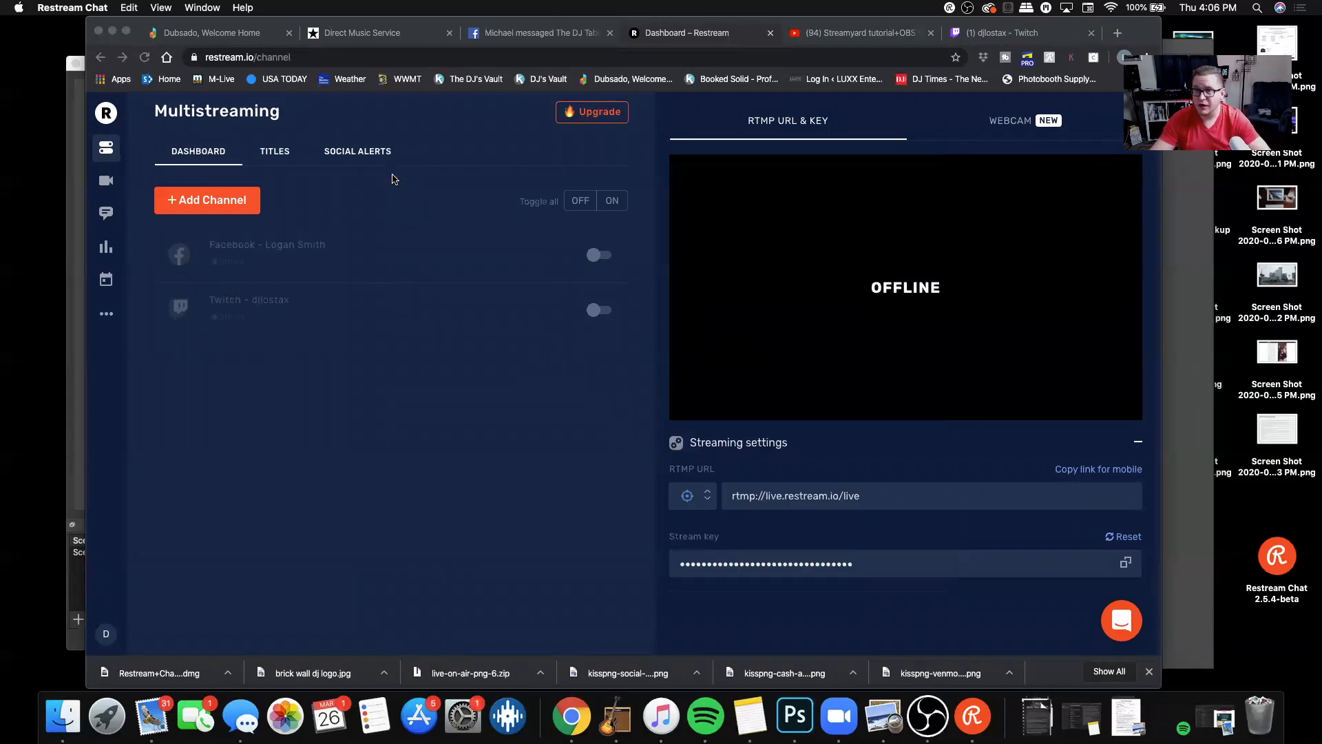